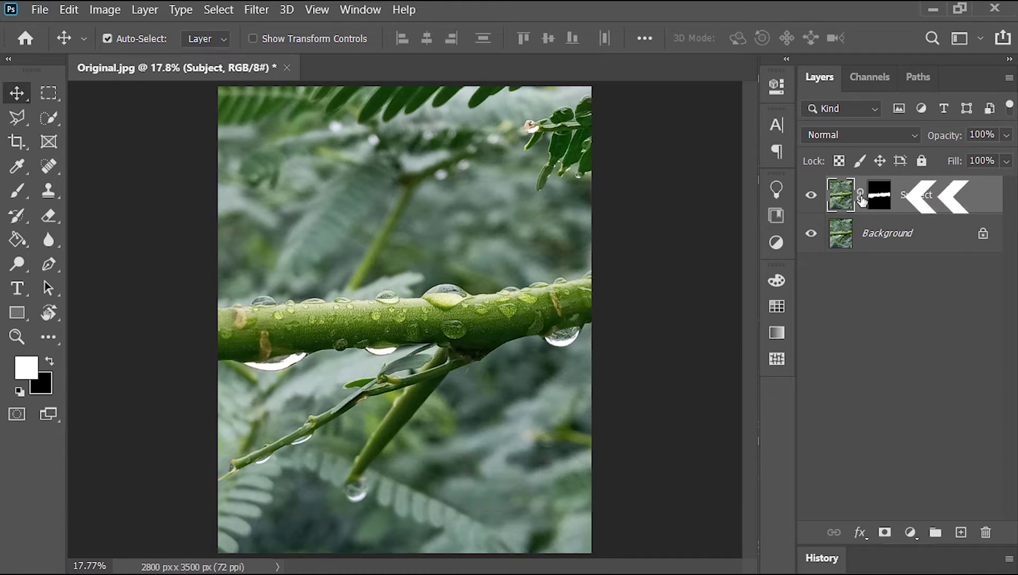
Load the Subject layer's mask as a selection, hide that layer, and expand the selection by 20 pixels with the Background layer active.
ctrl+click(879, 201)
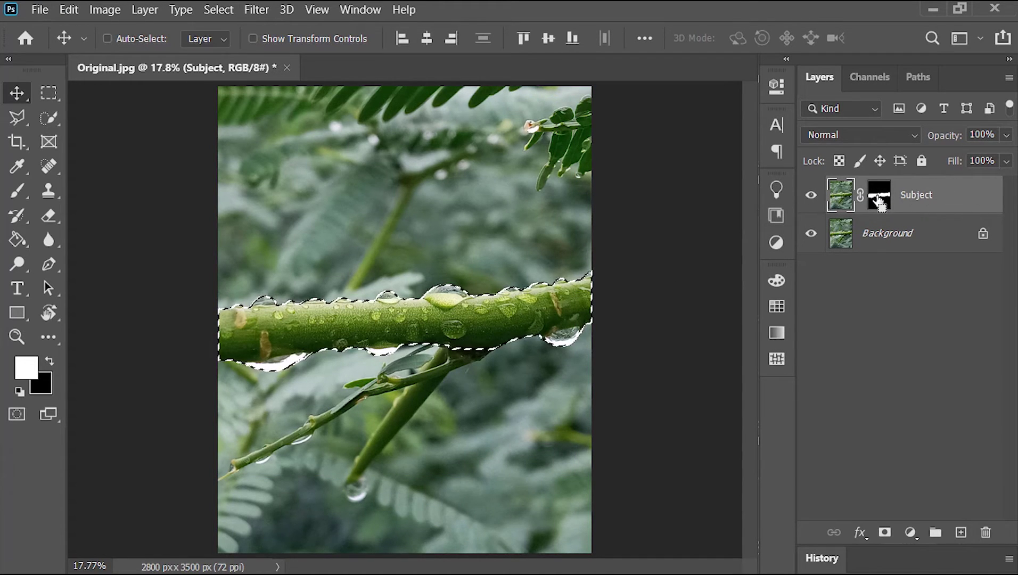
click(816, 206)
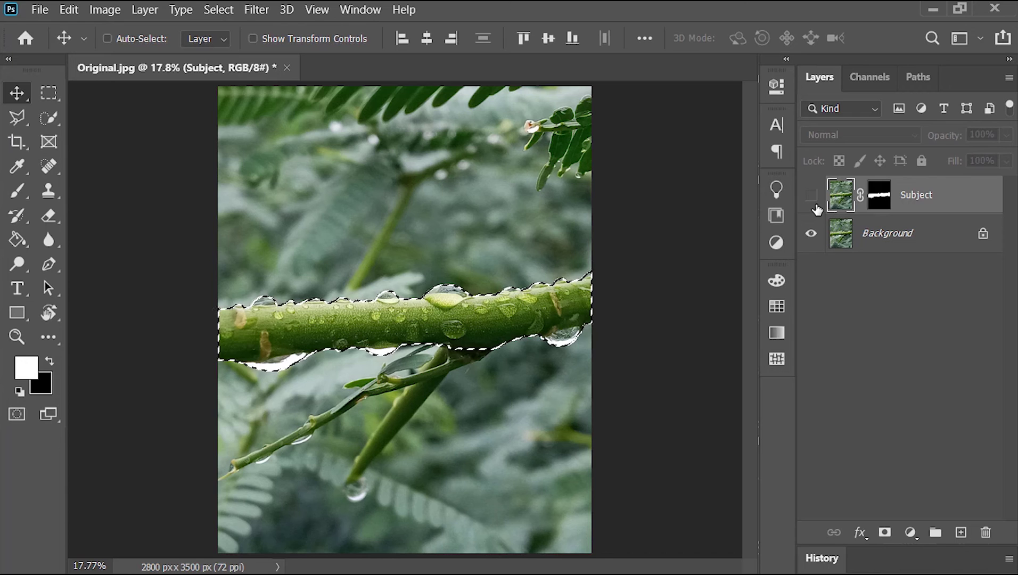
click(905, 244)
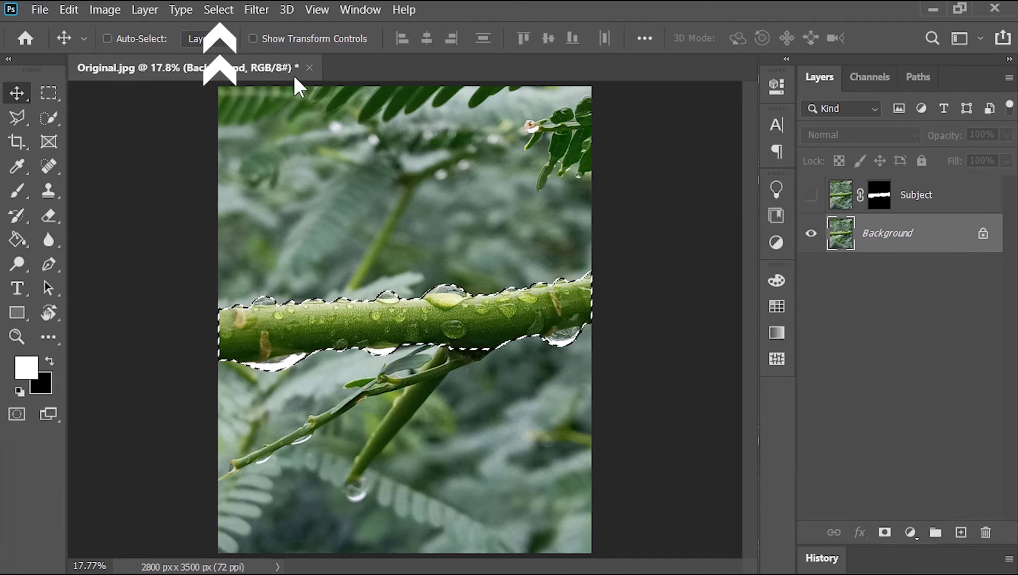
click(218, 10)
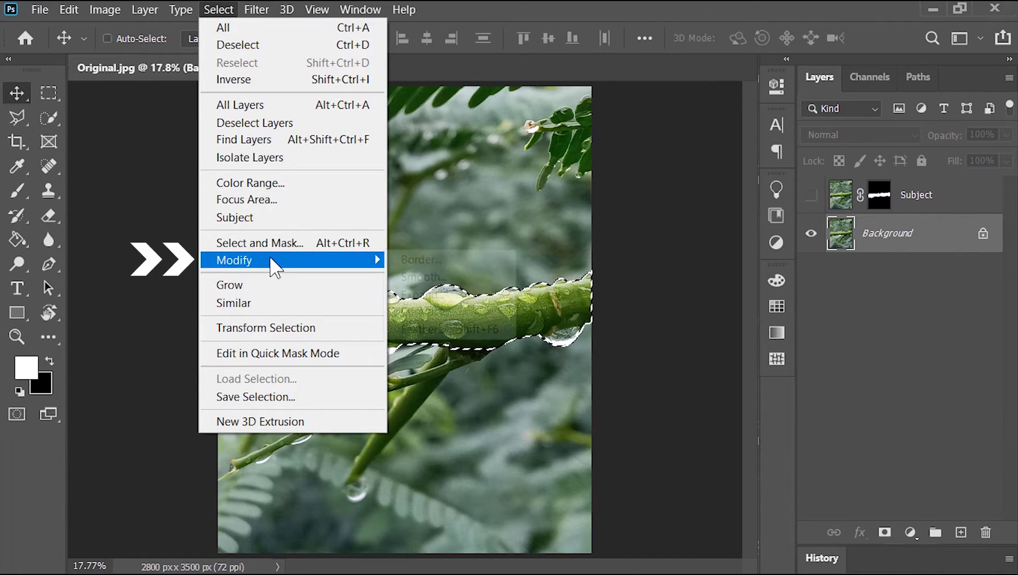
mouse_move(271, 262)
click(438, 296)
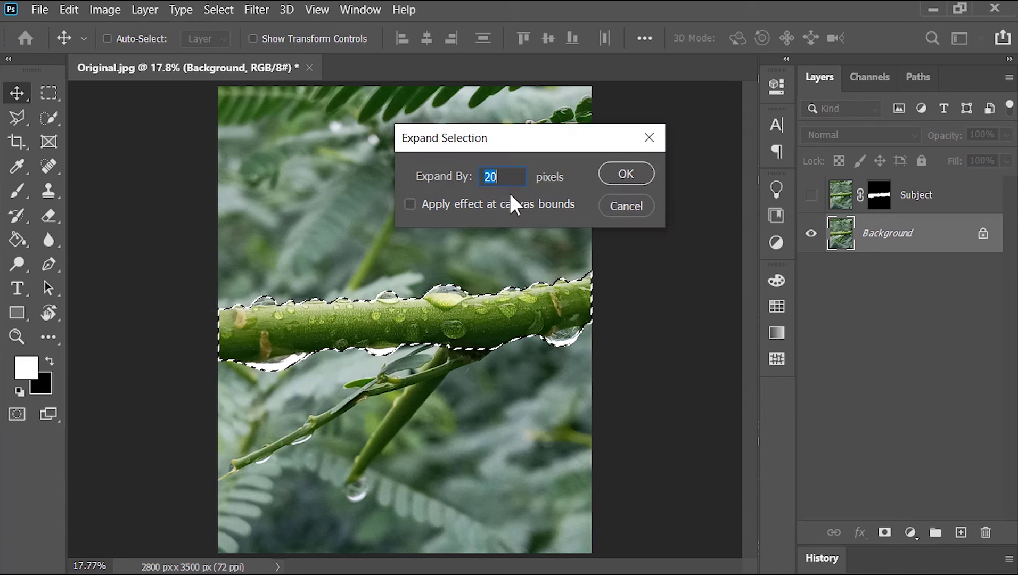
click(627, 173)
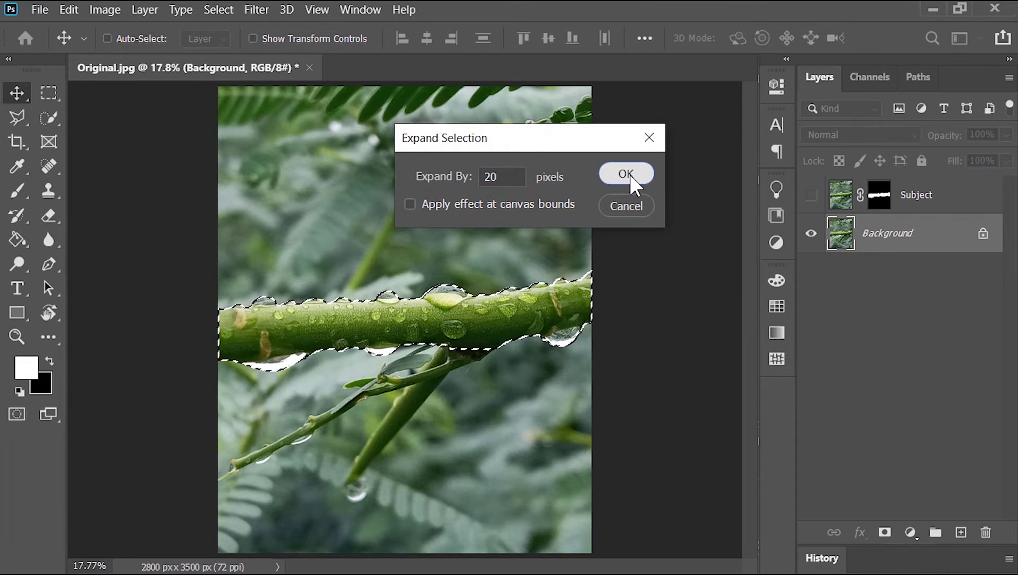
Fill the selected branch area on the Background layer with Content-Aware in Normal mode at 100% opacity, and deselect.
click(49, 96)
right_click(324, 323)
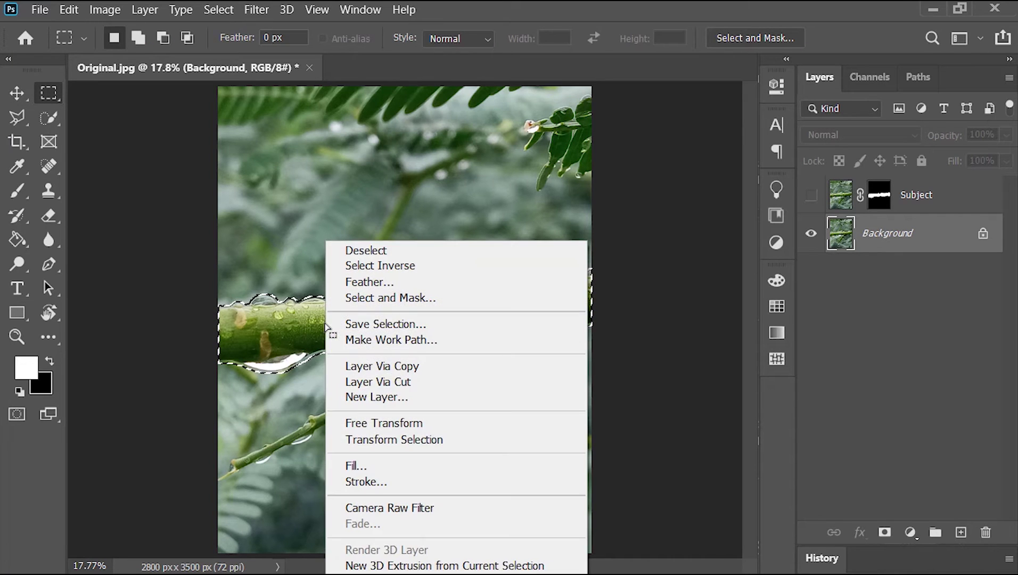
click(375, 466)
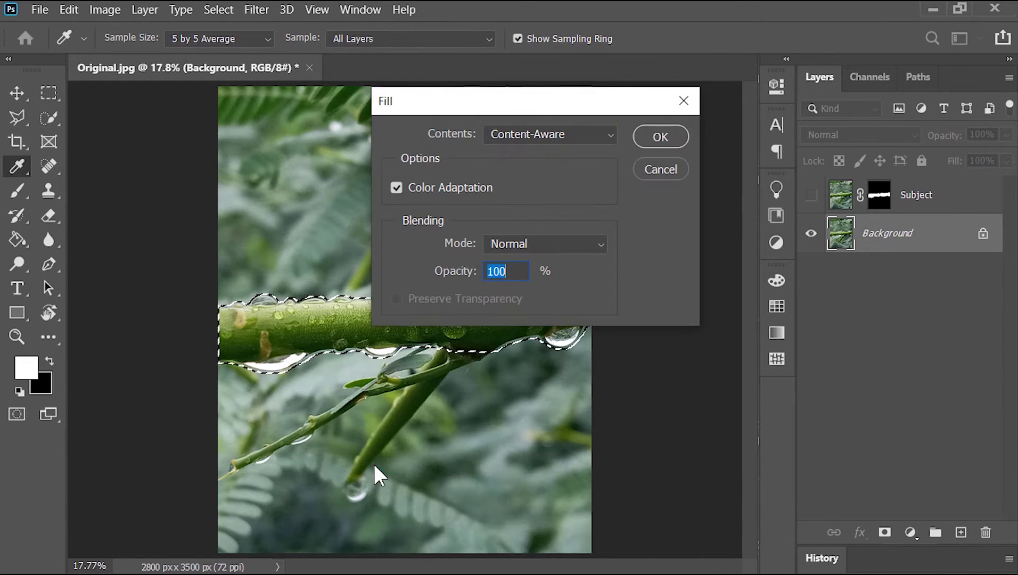
click(659, 137)
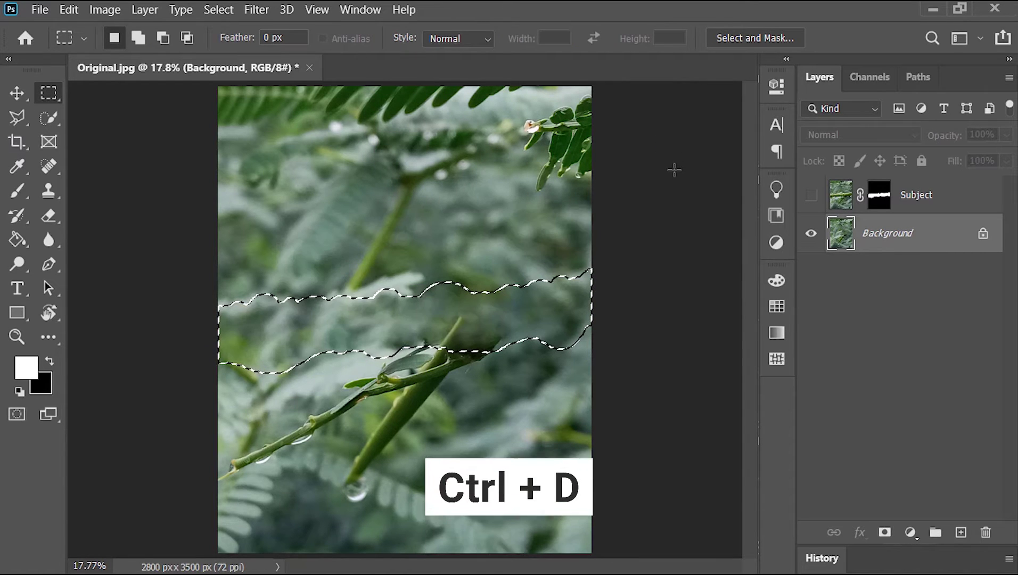
key(ctrl+d)
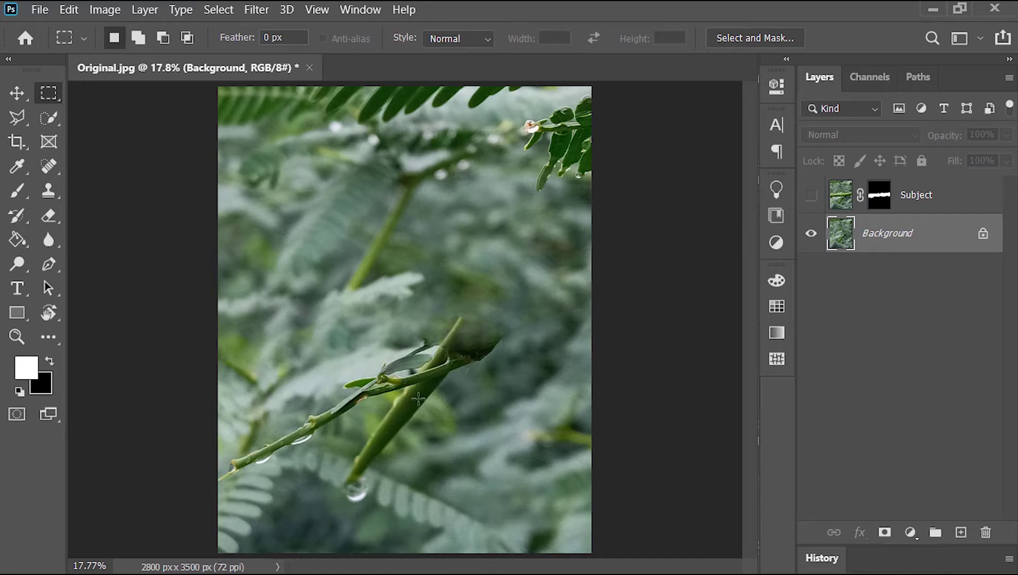
Remove the leftover twigs and water drops below the branch with the Spot Healing Brush, and show the Subject layer again.
click(48, 166)
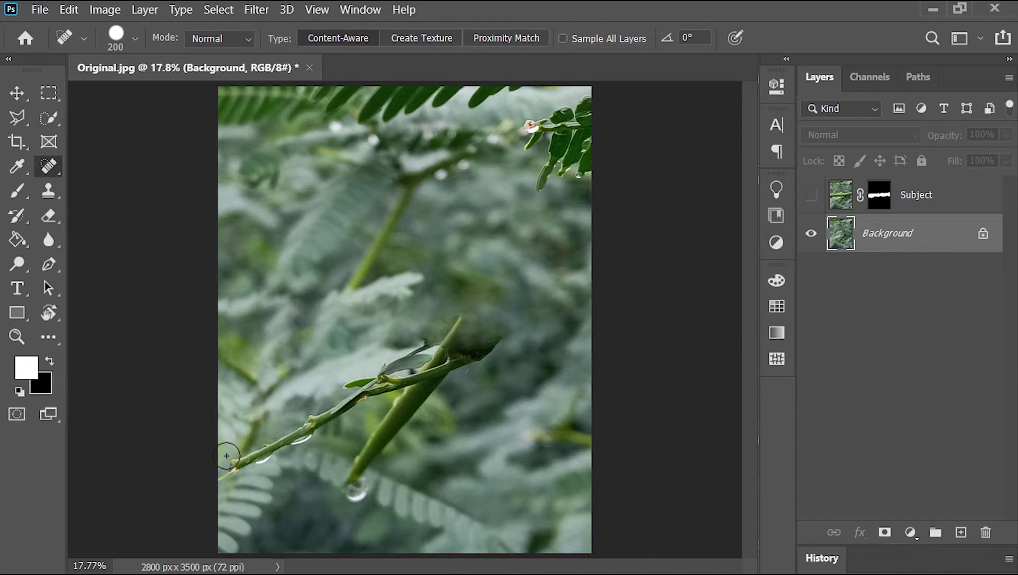
mouse_move(225, 472)
mouse_down()
mouse_move(331, 422)
mouse_move(346, 390)
mouse_move(463, 329)
mouse_move(356, 490)
mouse_up()
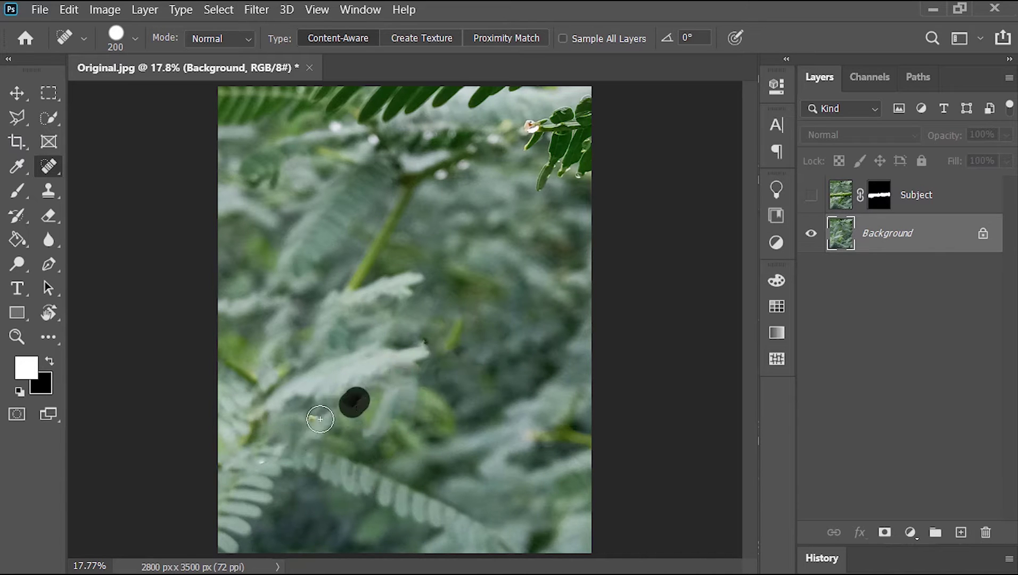
key(v)
click(811, 195)
click(950, 193)
mouse_move(466, 319)
mouse_down()
mouse_move(473, 304)
mouse_move(467, 319)
mouse_up()
Unlock the Background layer and rename it BG.
click(904, 240)
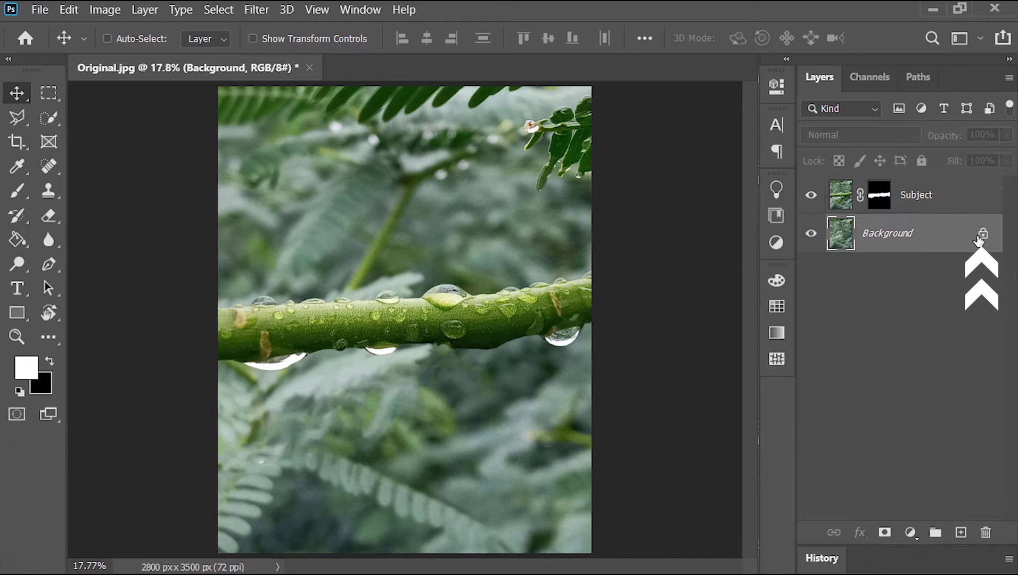
click(983, 233)
double_click(884, 235)
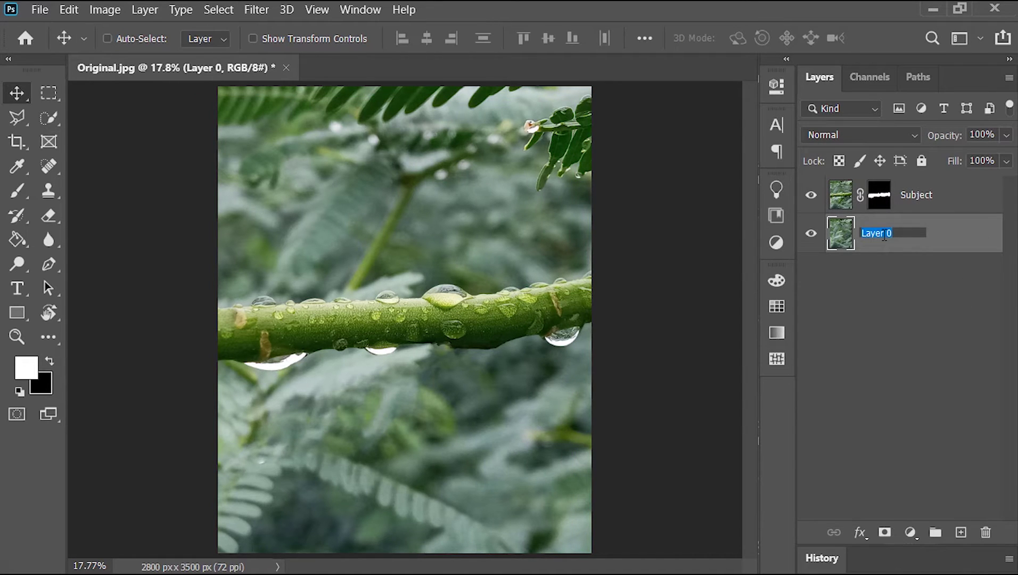
text(BG)
key(Return)
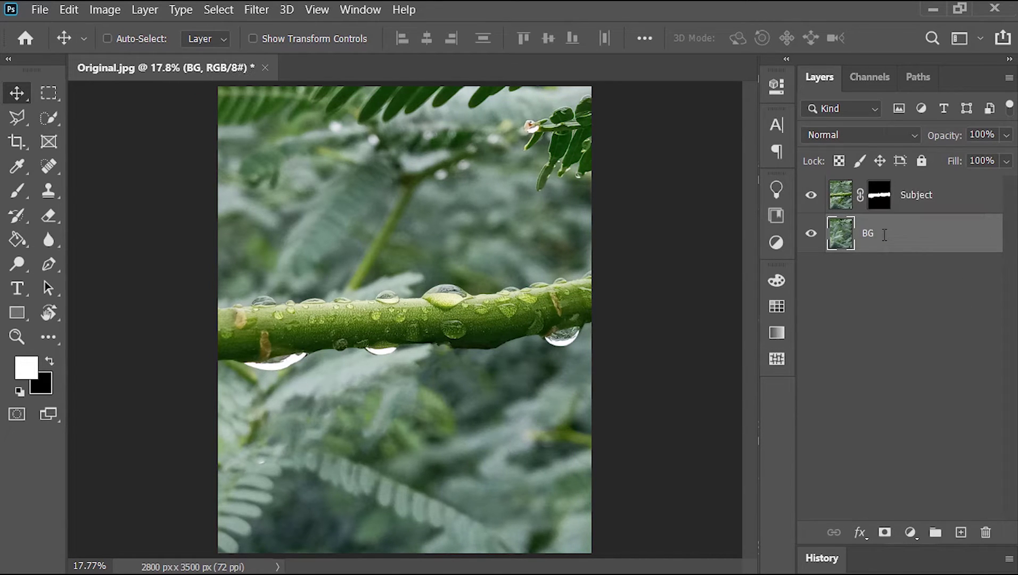
Convert the BG layer to a smart object and apply a 350 px Field Blur with High Quality enabled.
right_click(885, 235)
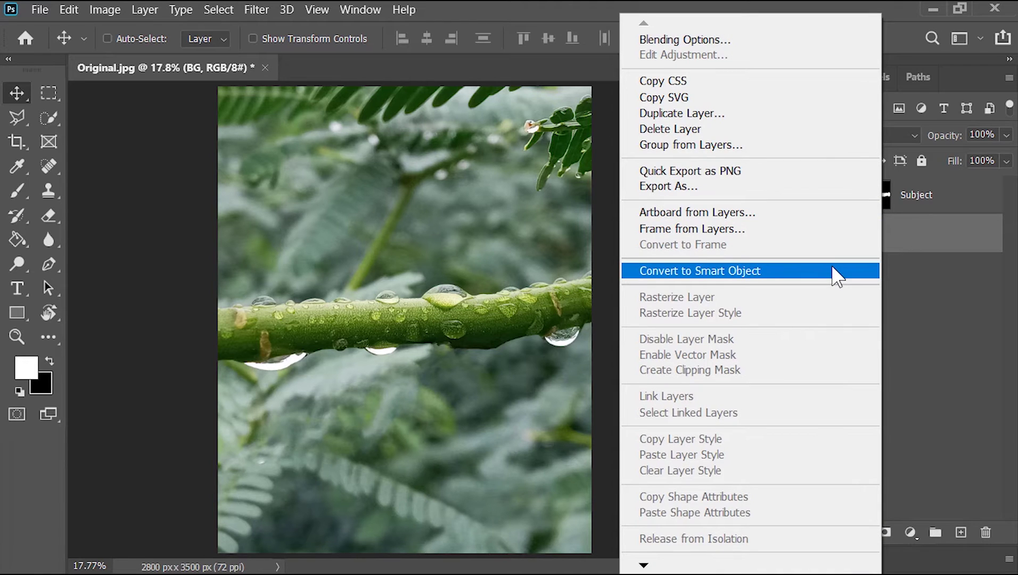
click(833, 271)
click(259, 9)
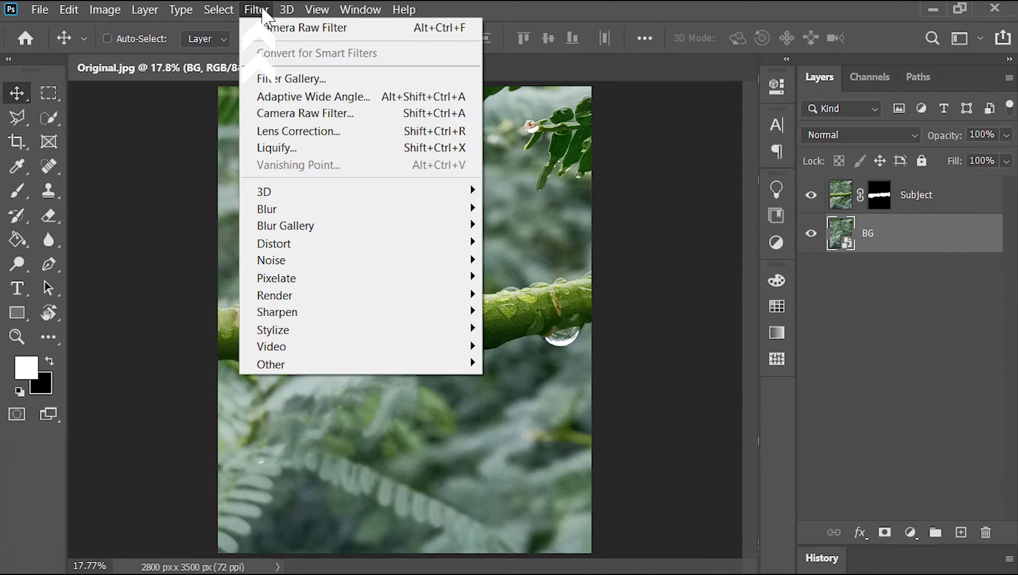
mouse_move(466, 227)
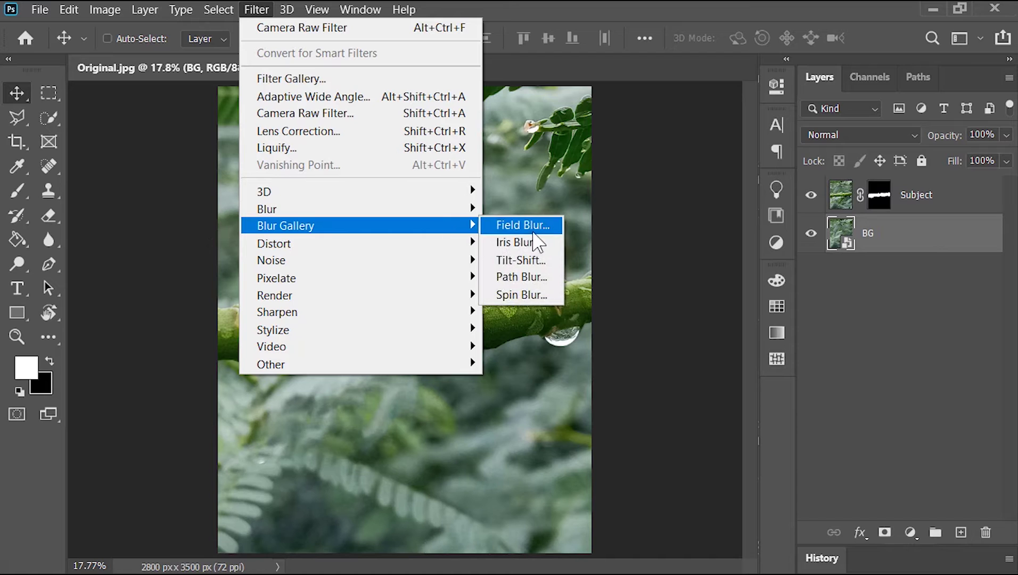
click(555, 226)
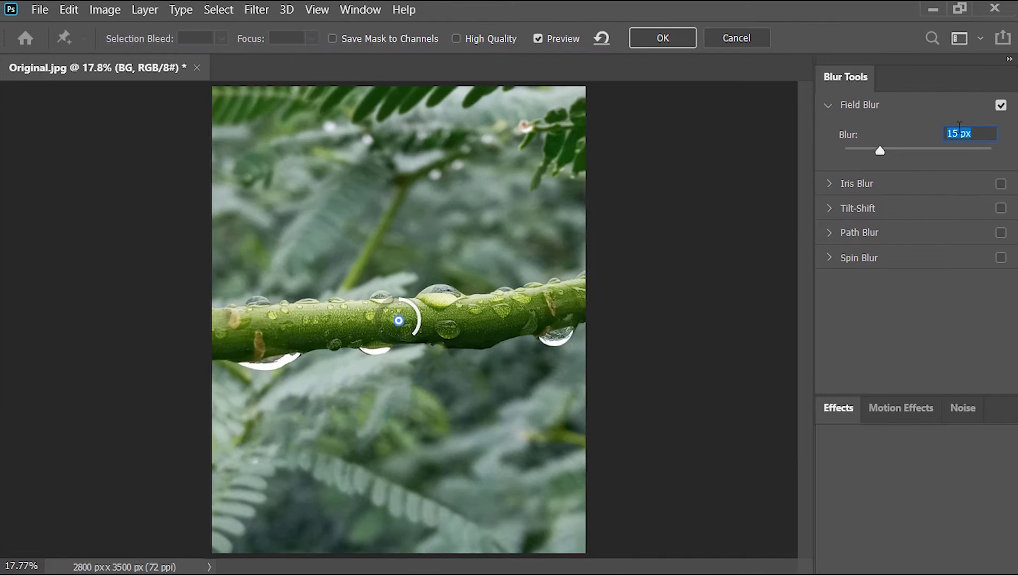
text(350)
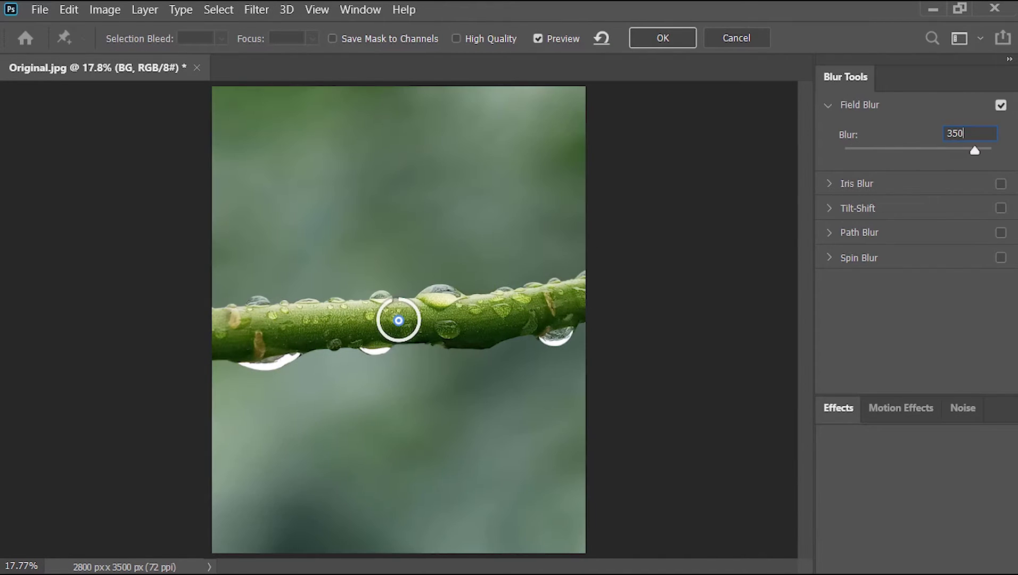
key(Return)
click(456, 38)
click(655, 38)
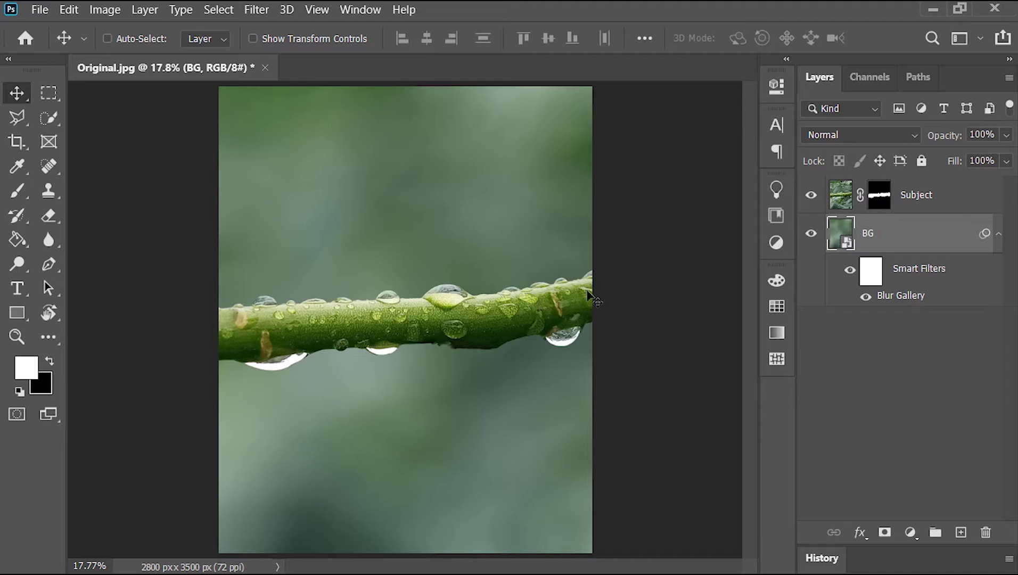
Add an empty layer inside the BG smart object's contents and choose the 300 px Soft Round brush.
double_click(843, 236)
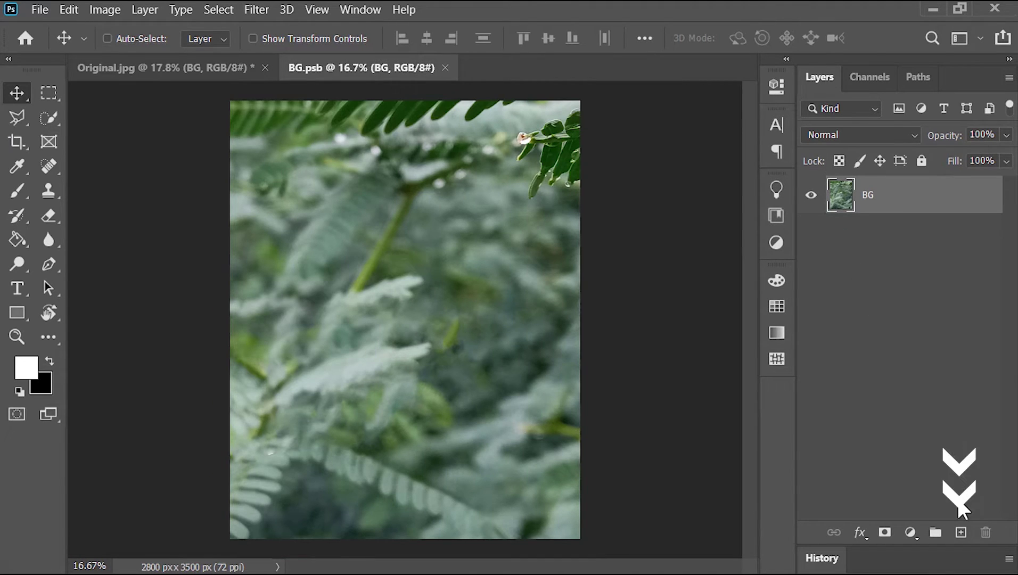
click(961, 533)
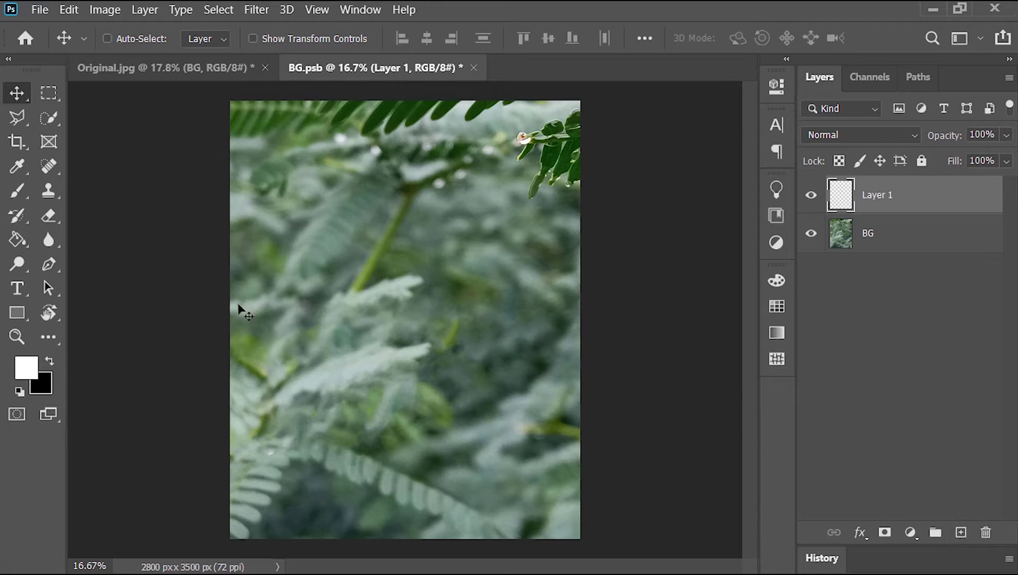
click(17, 191)
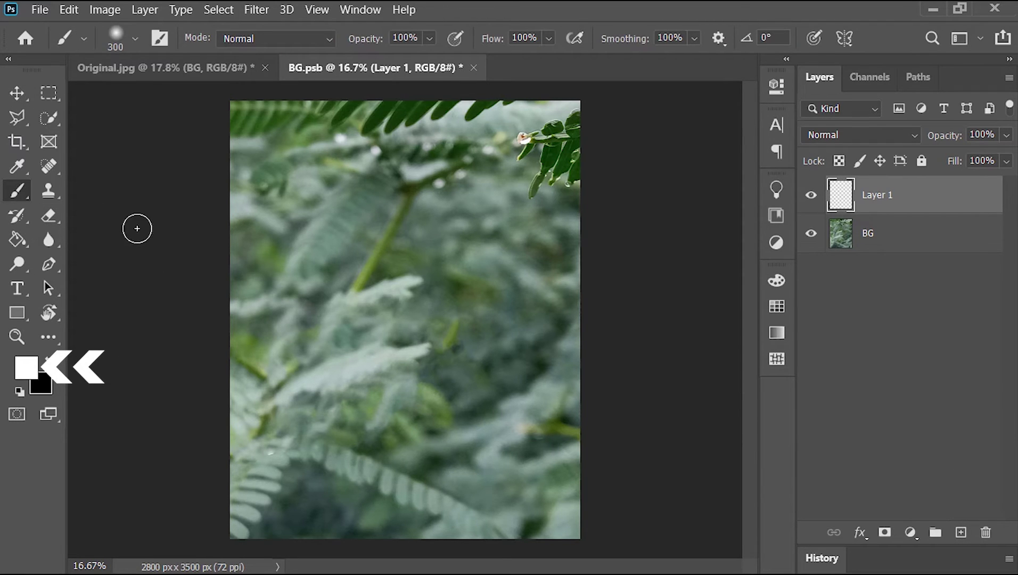
right_click(317, 213)
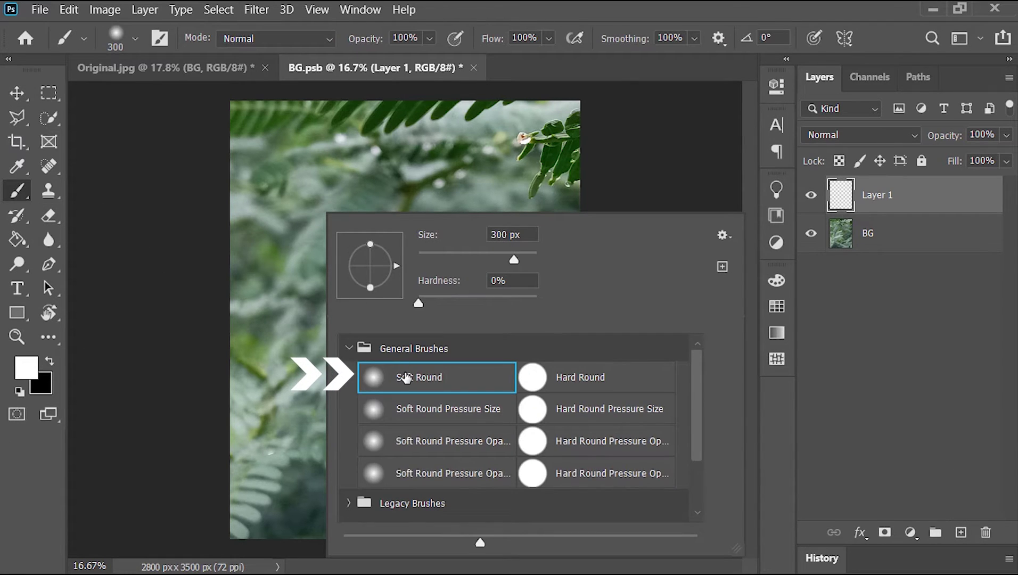
double_click(406, 378)
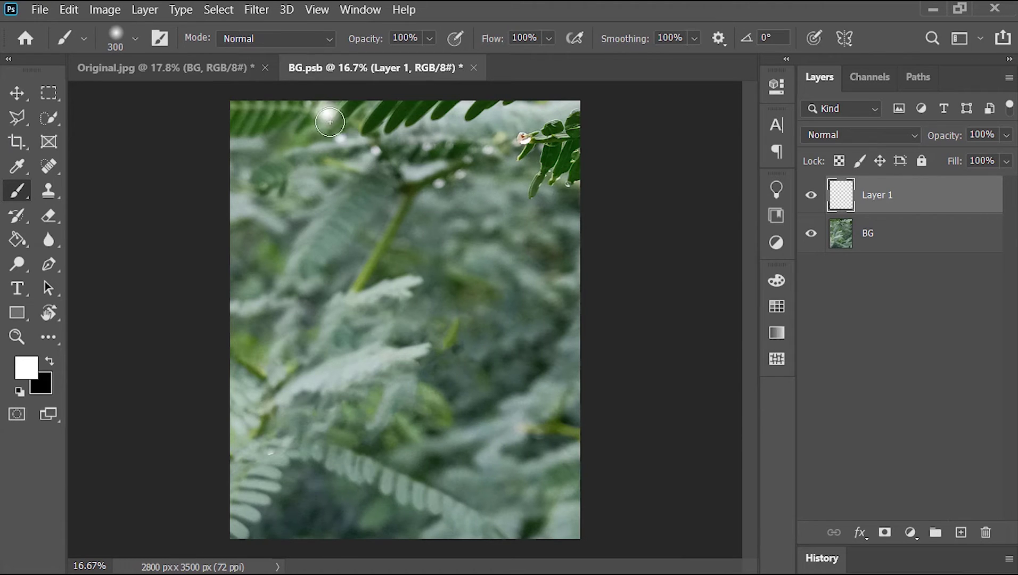
Dab single white spots scattered across the whole foliage image on the new layer.
click(351, 203)
click(322, 293)
click(277, 372)
click(324, 425)
click(327, 517)
click(238, 533)
click(495, 111)
click(487, 285)
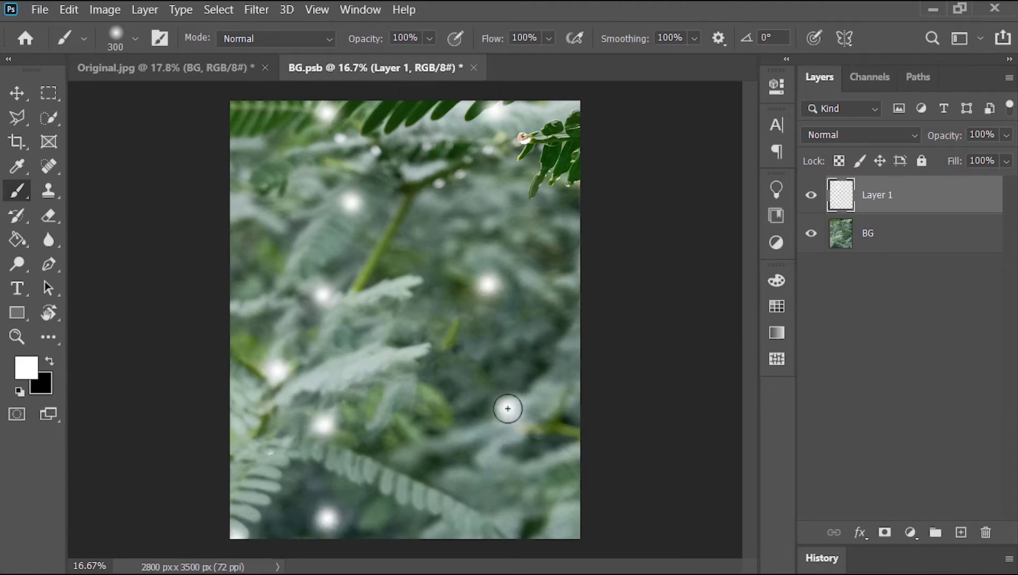
click(508, 409)
click(544, 527)
click(576, 184)
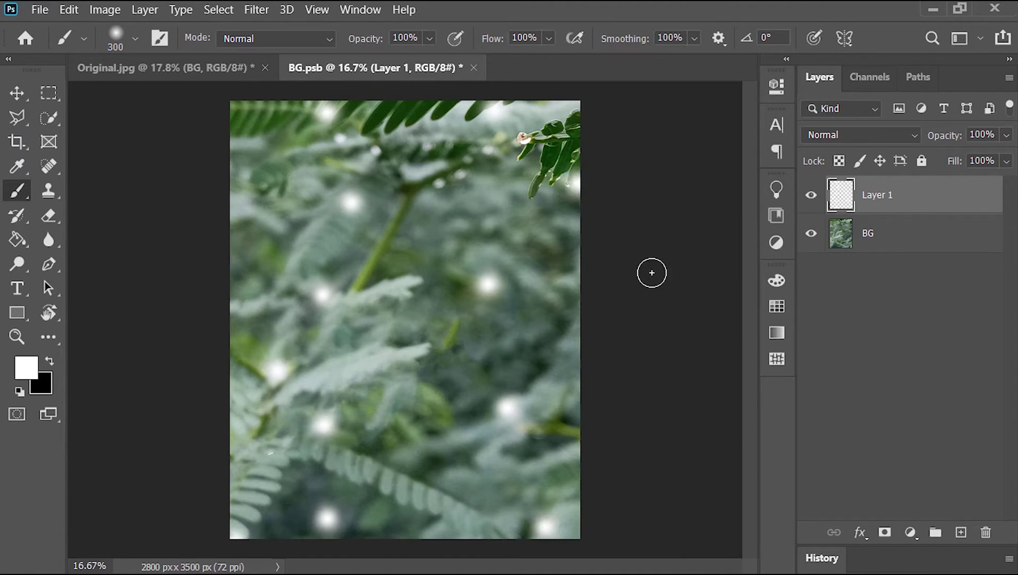
Set the opacity of the layer with the white spots to 70%.
click(983, 135)
text(70)
key(Return)
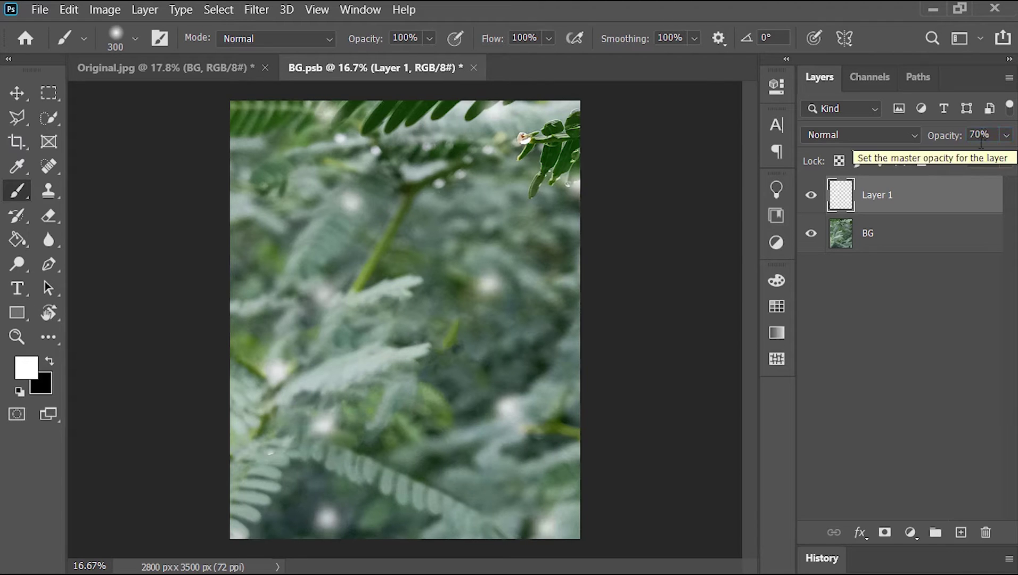
Darken the midtones with a Curves adjustment layer above the white spots, and save and close BG.psb.
click(913, 532)
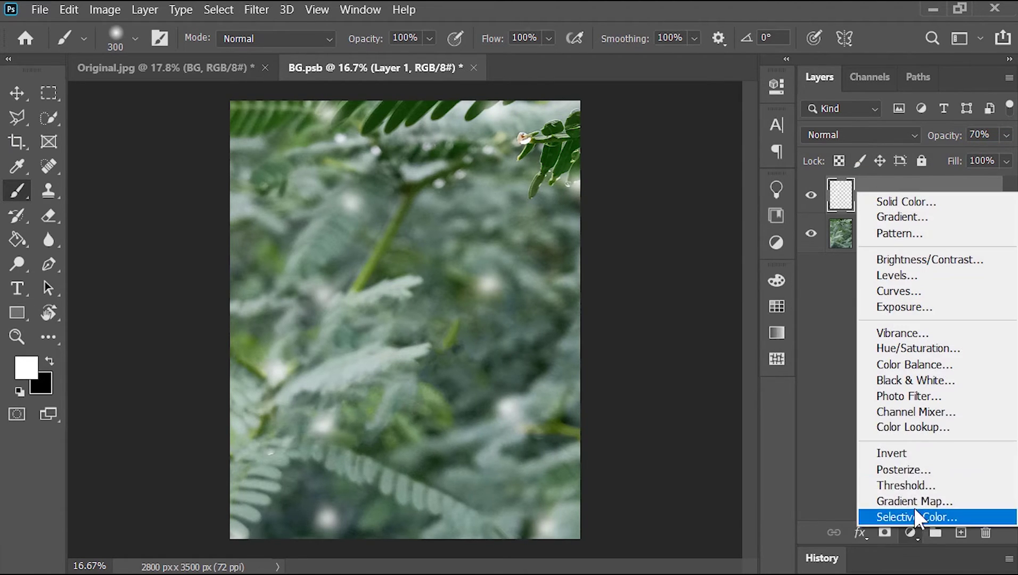
click(899, 294)
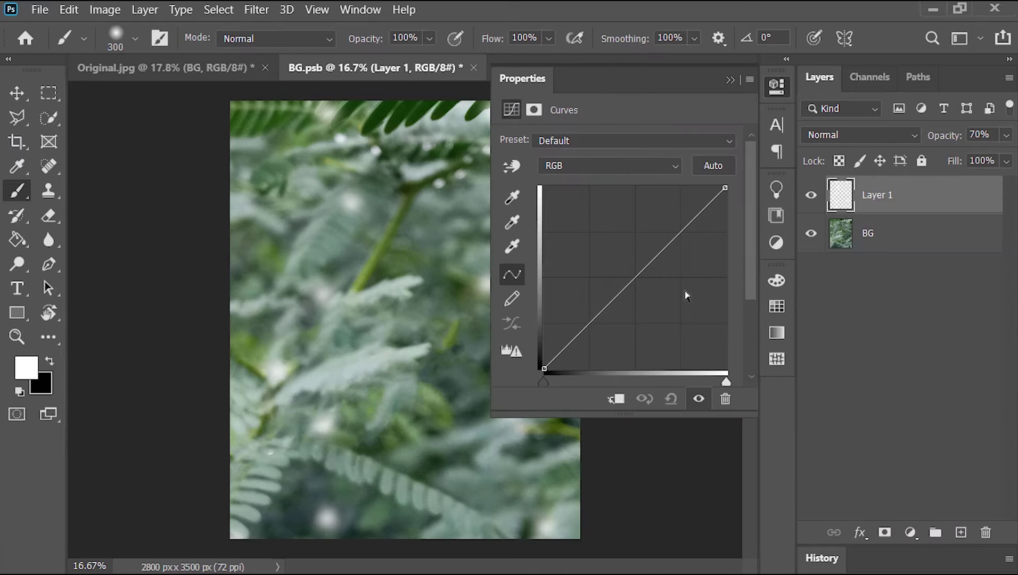
drag(629, 283, 629, 314)
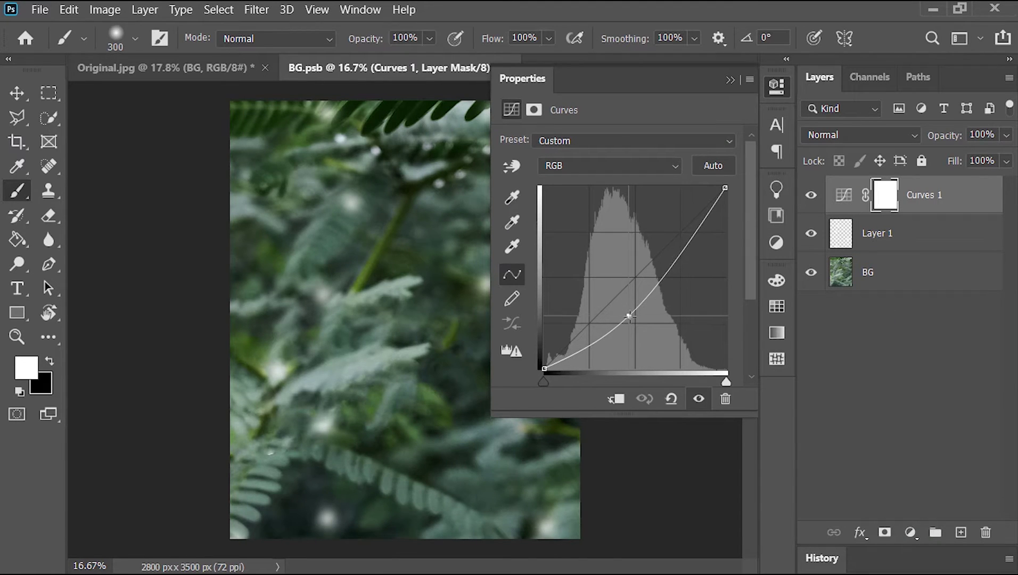
click(730, 79)
key(v)
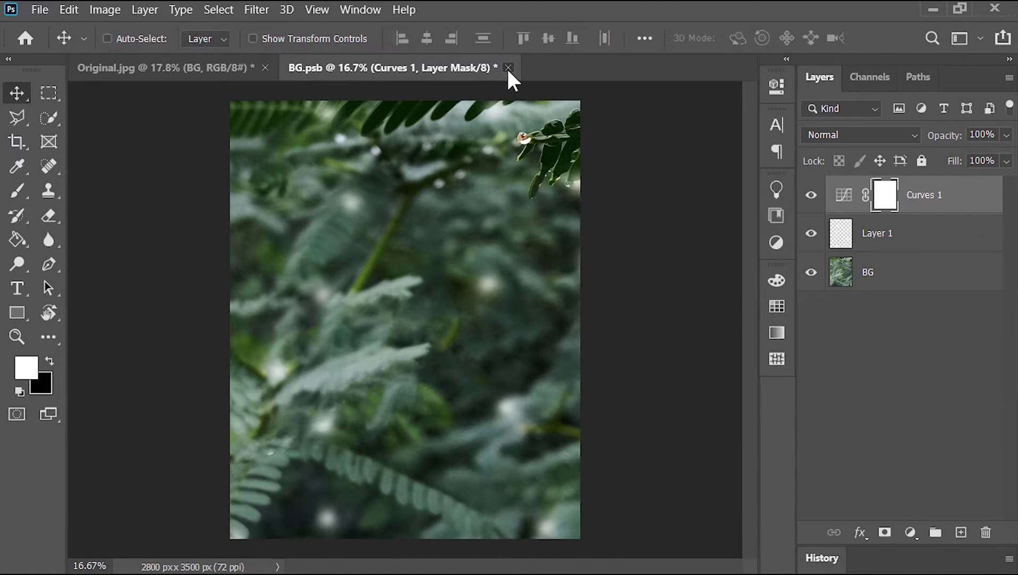
click(508, 67)
click(470, 246)
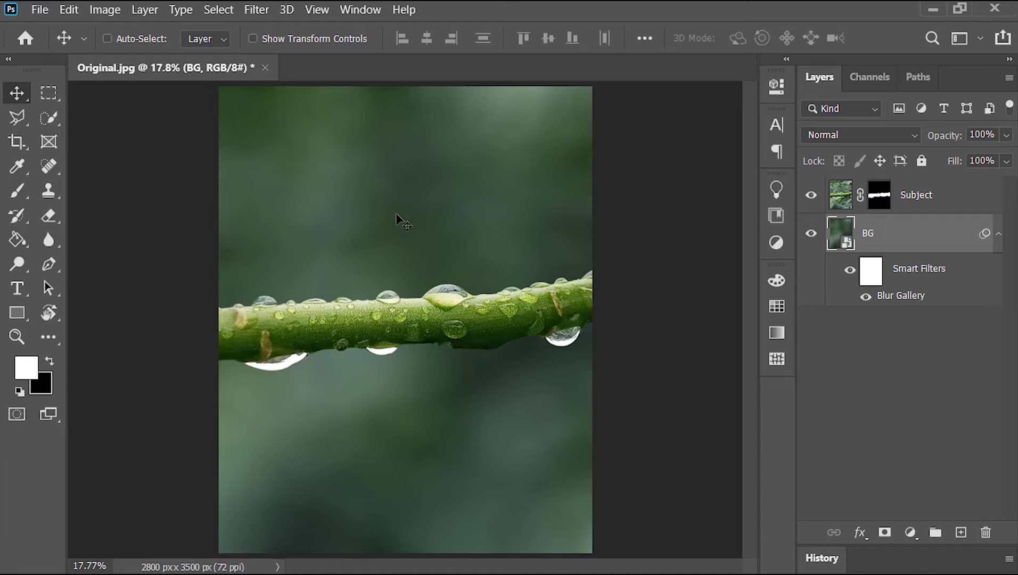
Add bokeh to BG's Blur Gallery filter with Light Bokeh 50%, Bokeh Color 30% and a Light Range starting at 170.
double_click(899, 297)
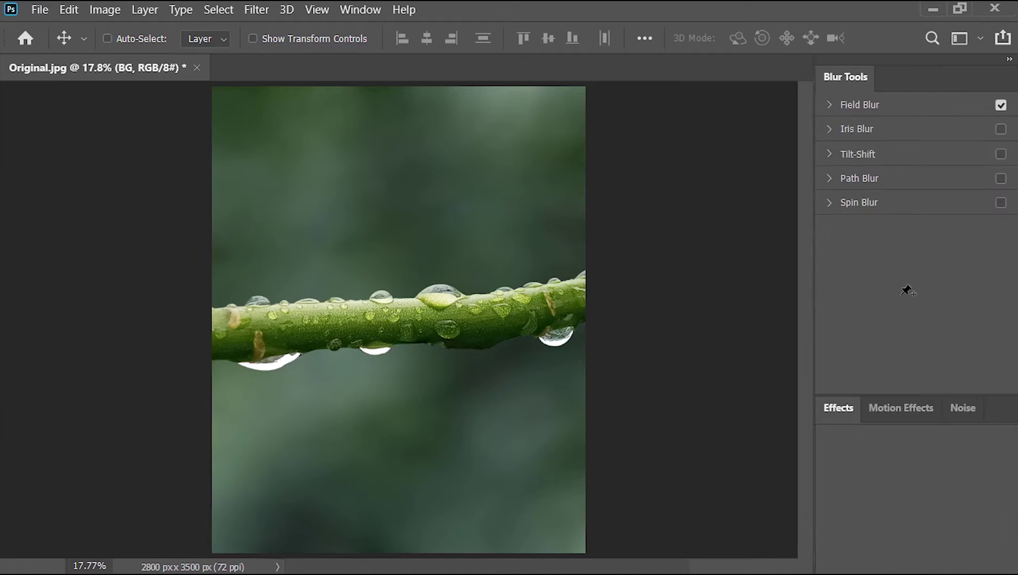
click(839, 408)
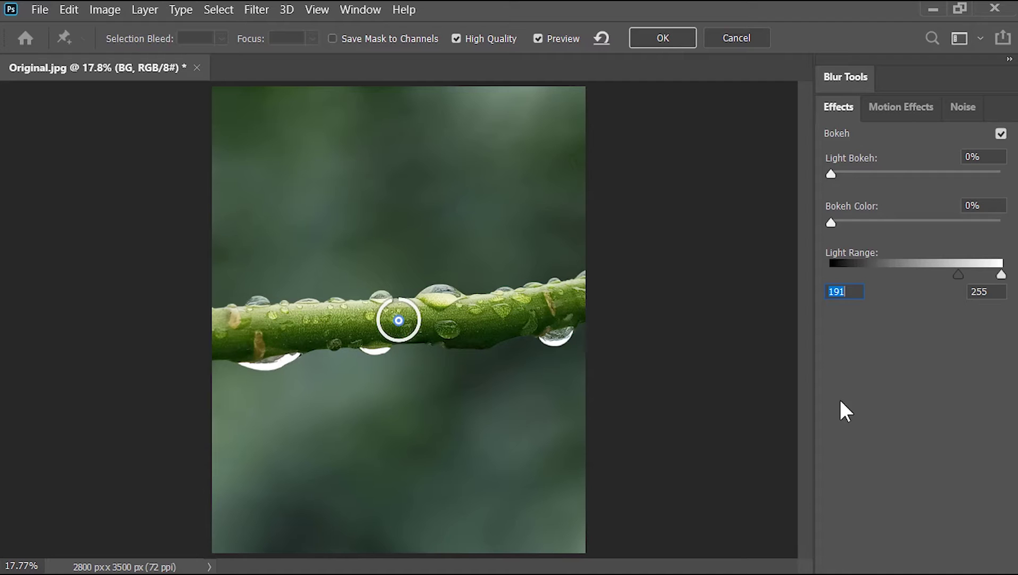
click(854, 175)
key(BackSpace)
key(BackSpace)
key(BackSpace)
text(50)
click(854, 223)
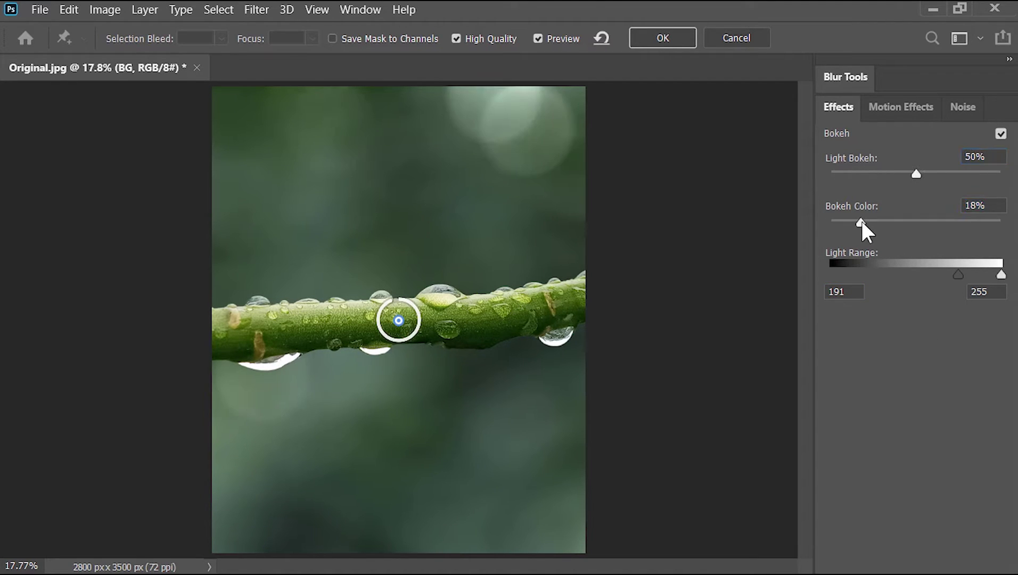
text(30)
drag(956, 274, 953, 274)
key(Tab)
text(170)
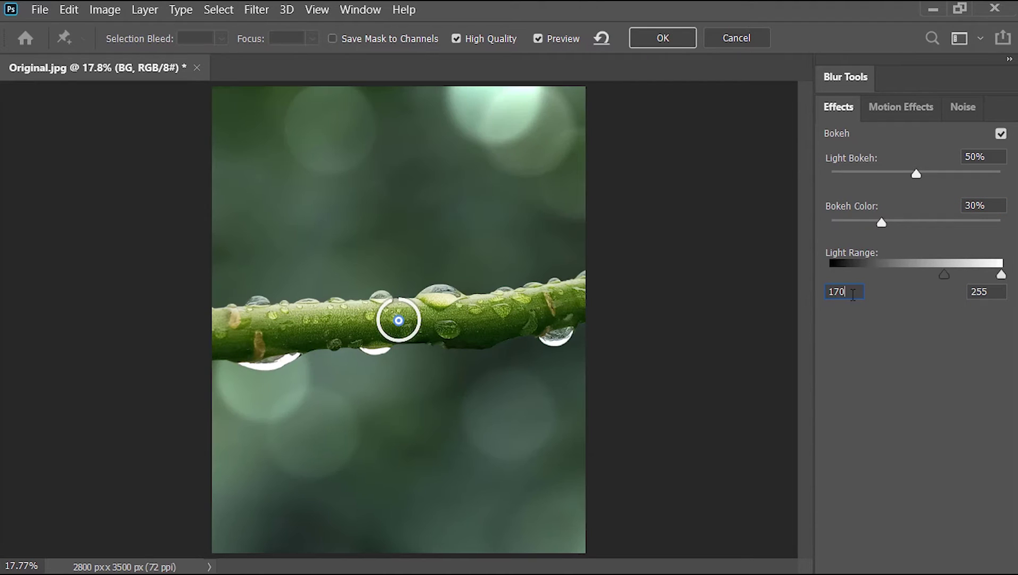
click(662, 37)
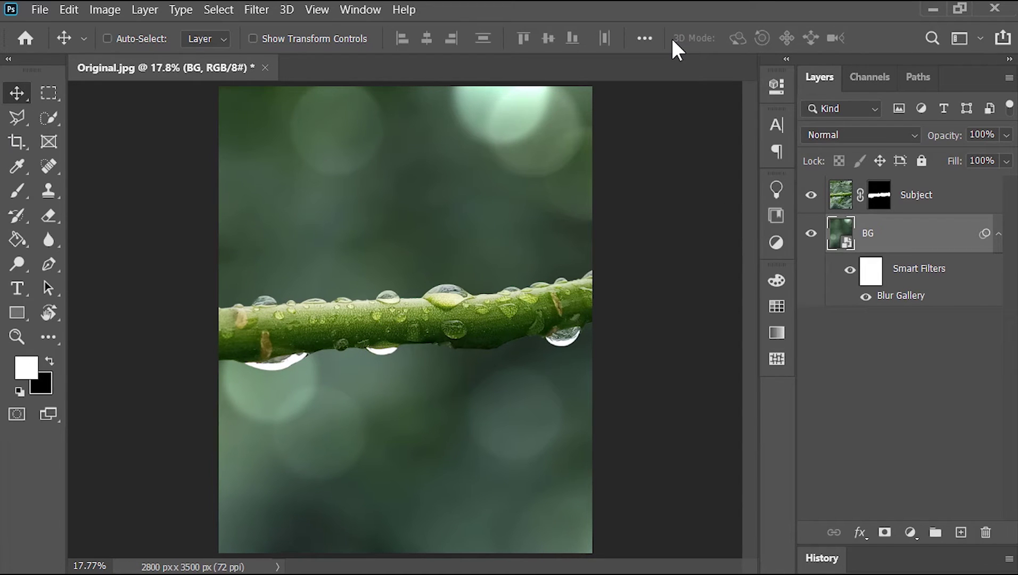
click(999, 237)
Add a layer named Camera Raw Filter above Subject and stamp all visible layers into it.
click(963, 210)
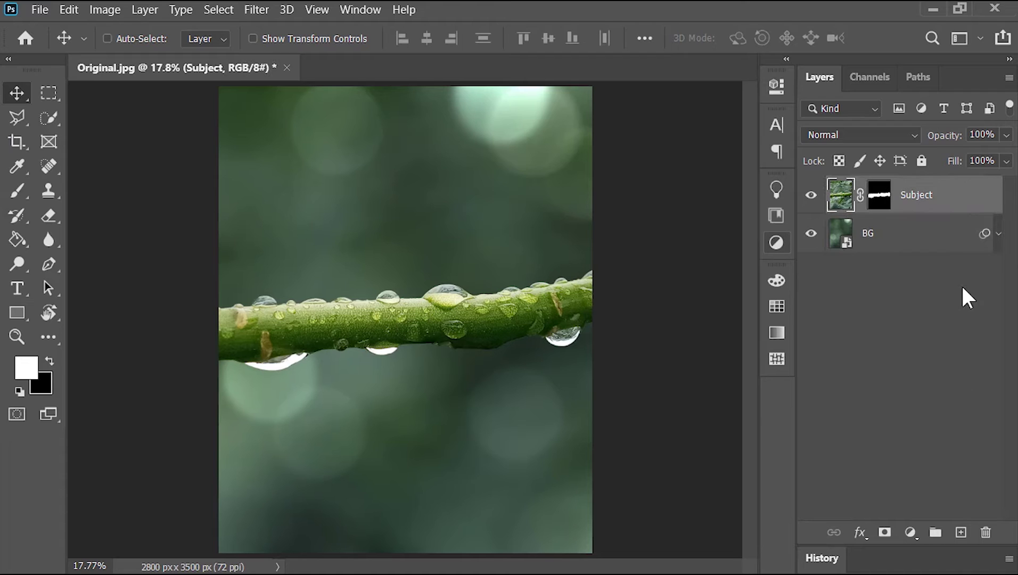
click(961, 533)
double_click(891, 207)
text(Camera Raw FIlter)
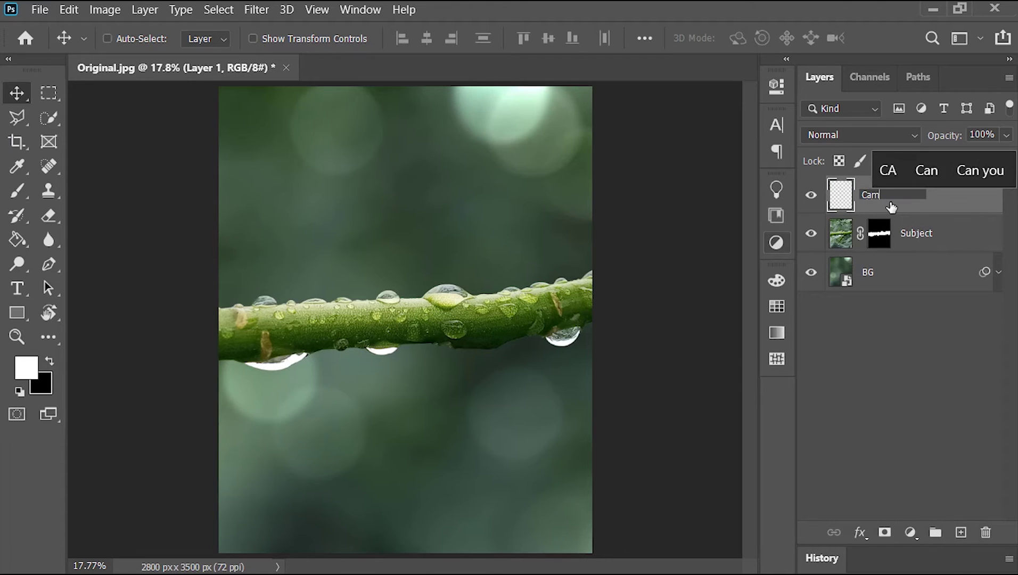
key(Return)
double_click(944, 194)
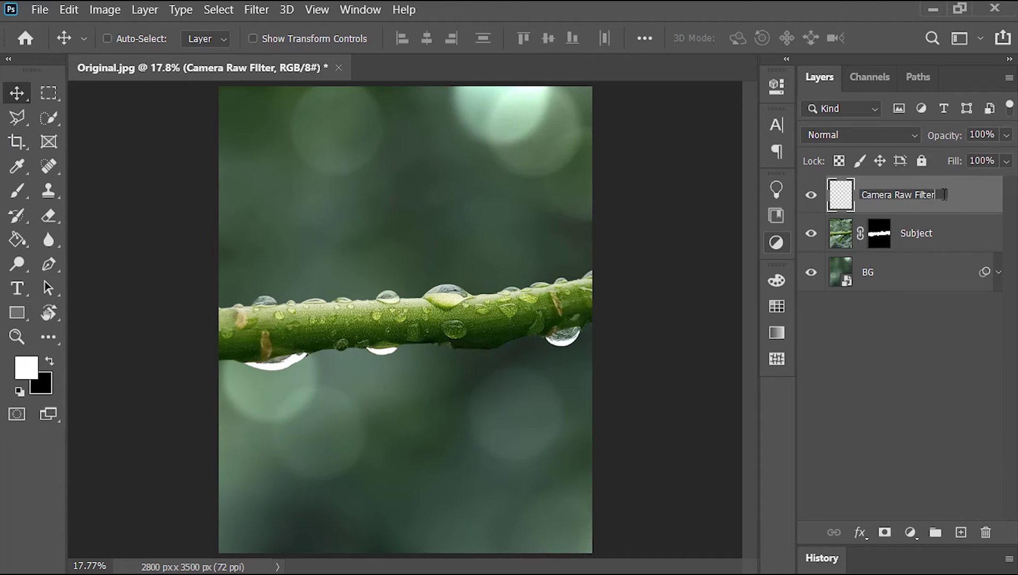
key(Return)
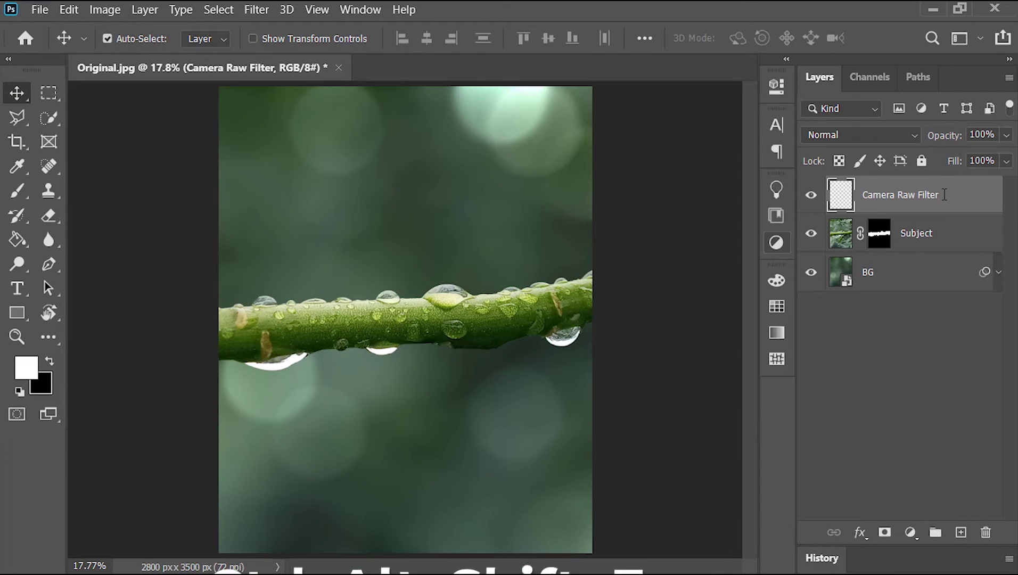
key(ctrl+alt+shift+e)
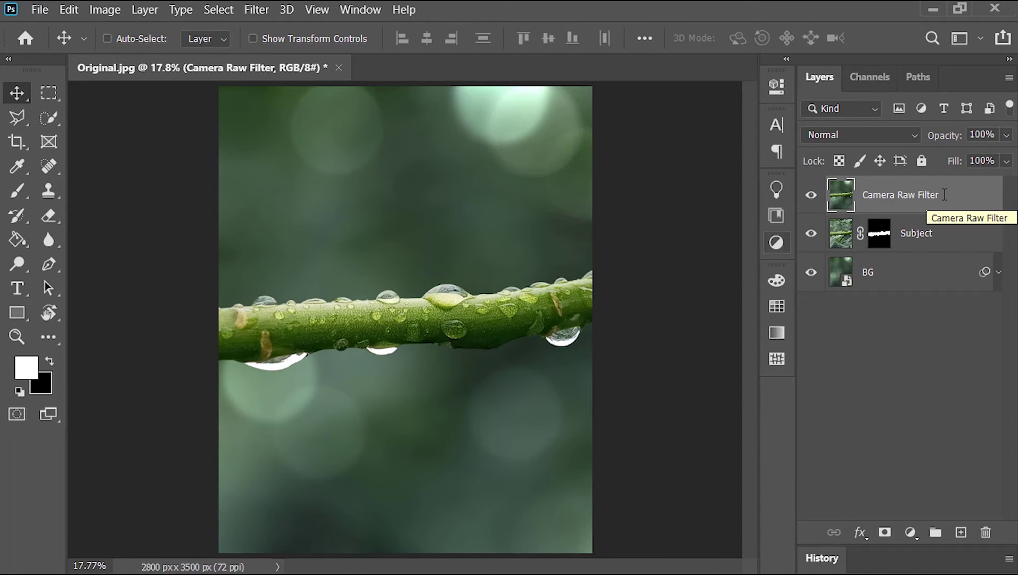
Convert the Camera Raw Filter layer to a smart object and open the Camera Raw Filter for it.
right_click(873, 181)
click(808, 271)
click(256, 10)
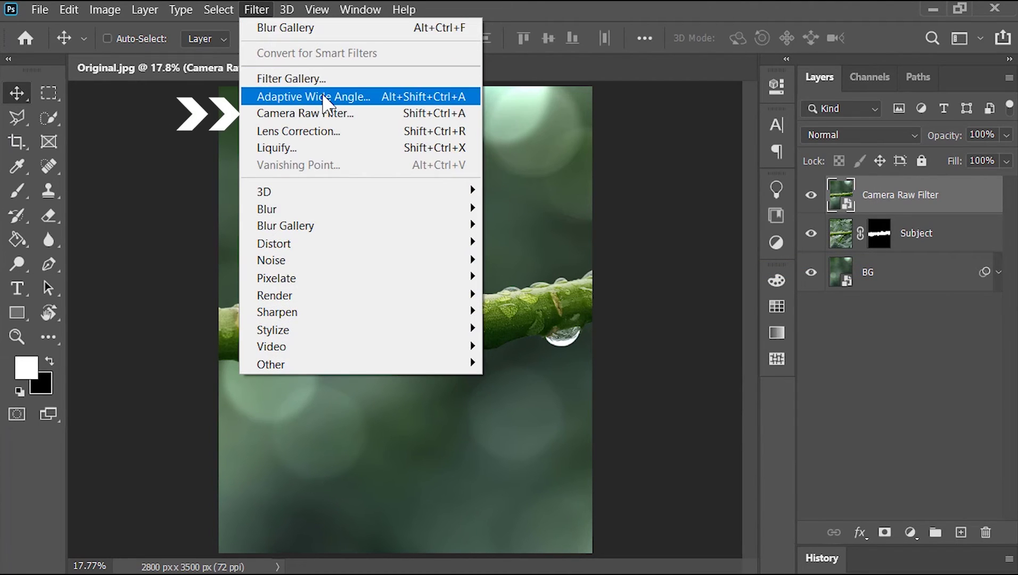
click(357, 117)
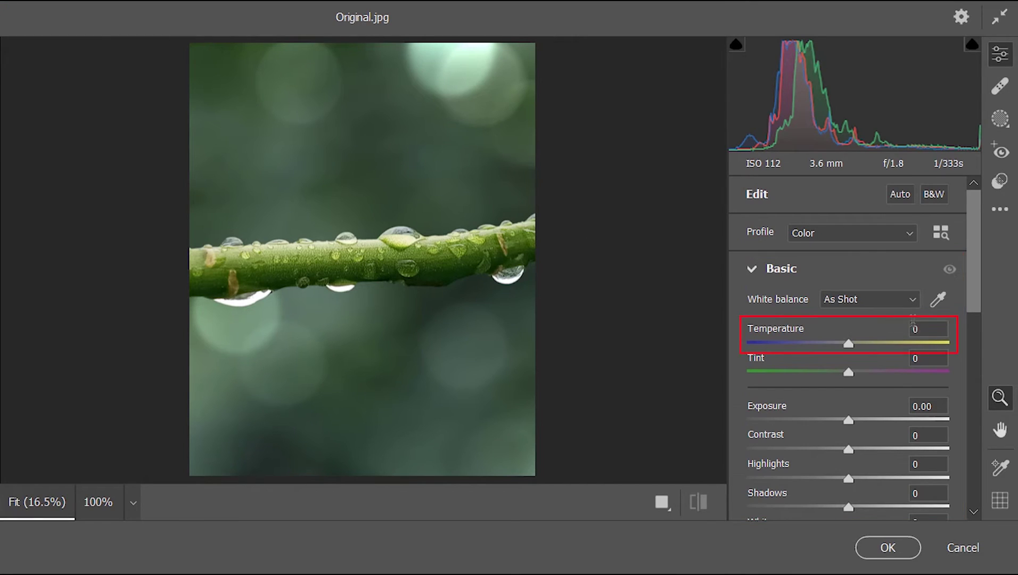
Set Temperature to -5, Tint to +9, Exposure to -0.50 and Contrast to +5.
click(926, 329)
text(-5)
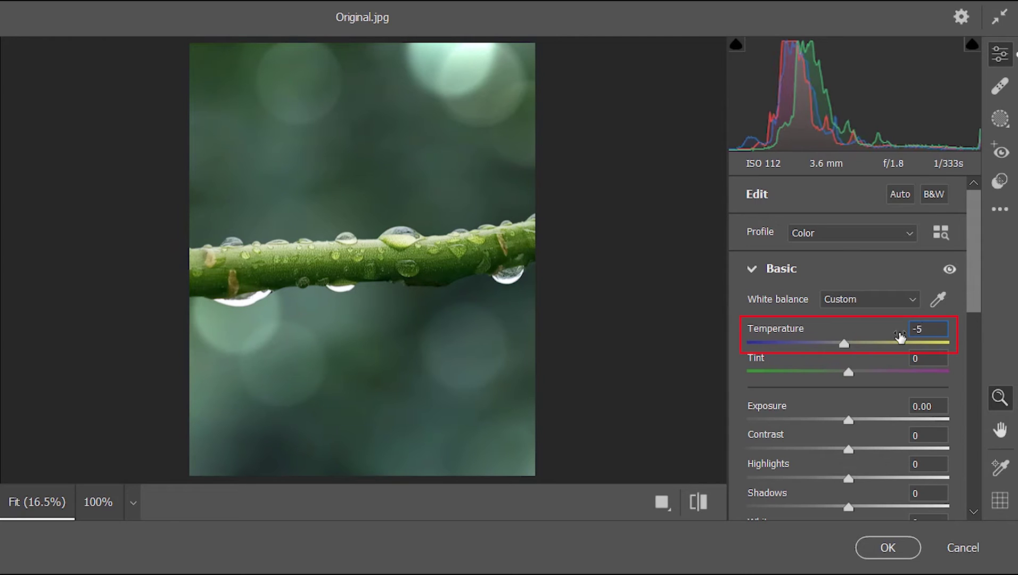
drag(853, 373, 859, 375)
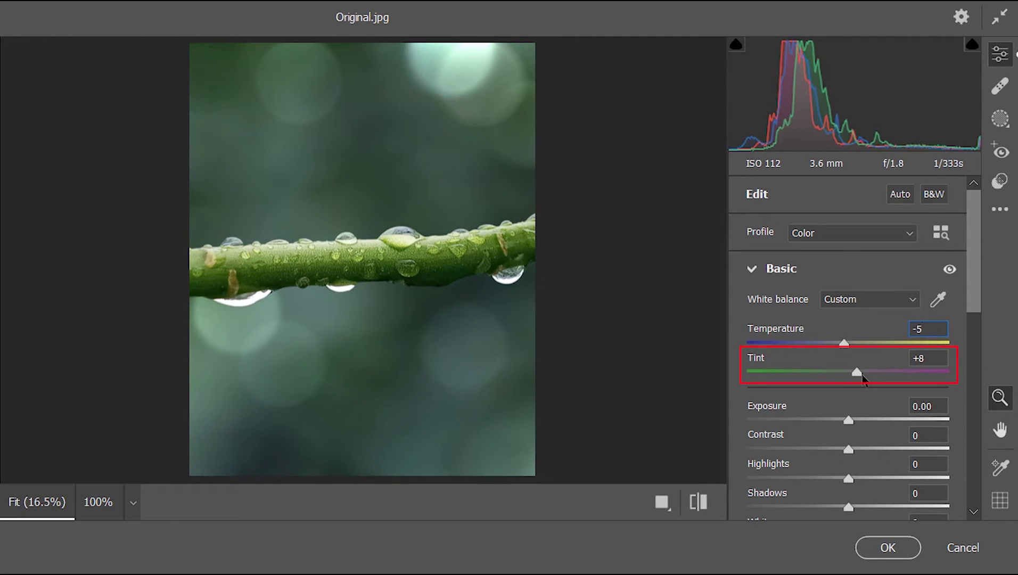
drag(851, 420, 854, 452)
Set Highlights to -19, Shadows +29, Whites -20, Blacks +19, Texture +19, Clarity +19 and Dehaze +9.
scroll(975, 319, down, 5)
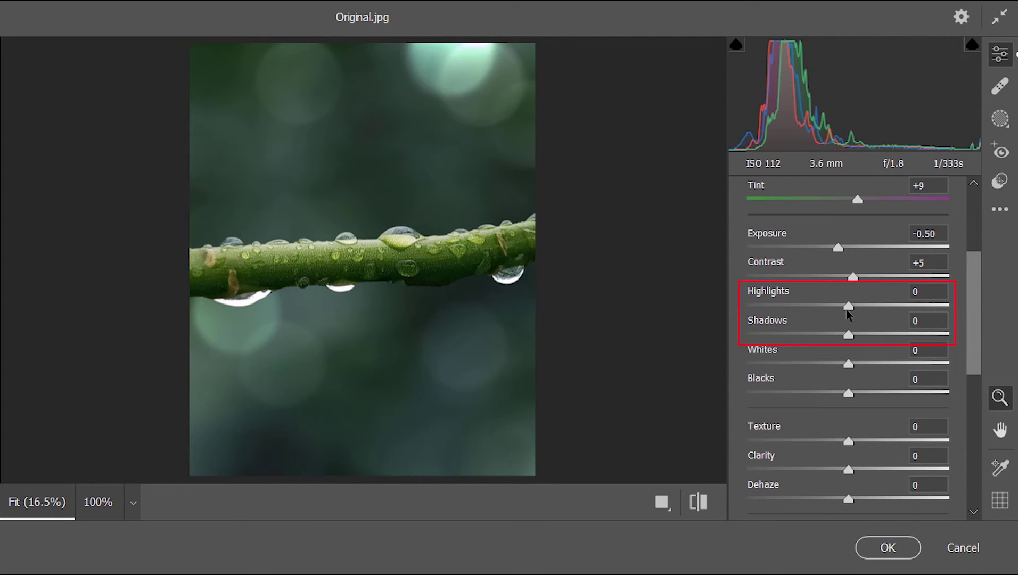
drag(848, 308, 870, 396)
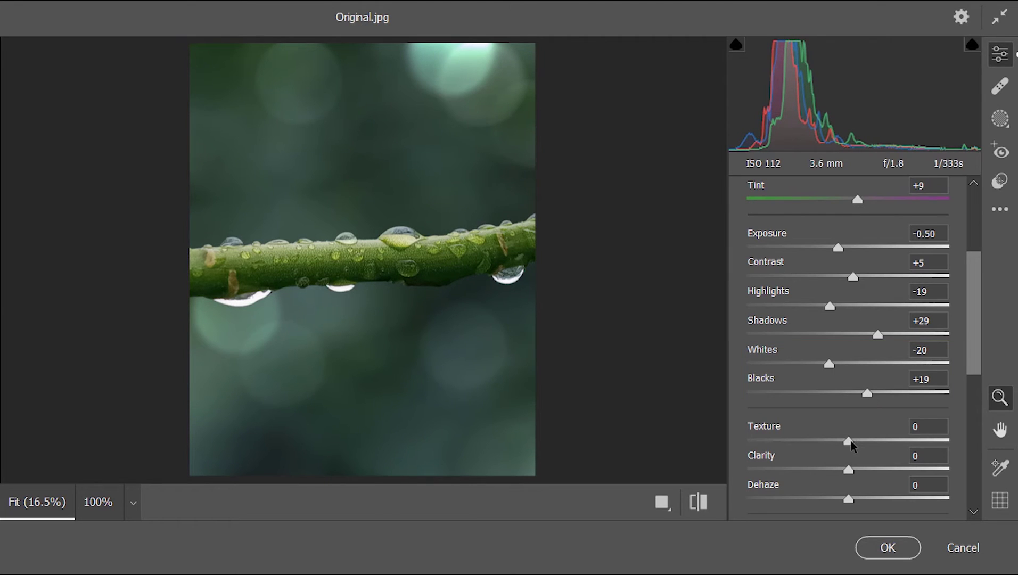
drag(864, 442, 860, 494)
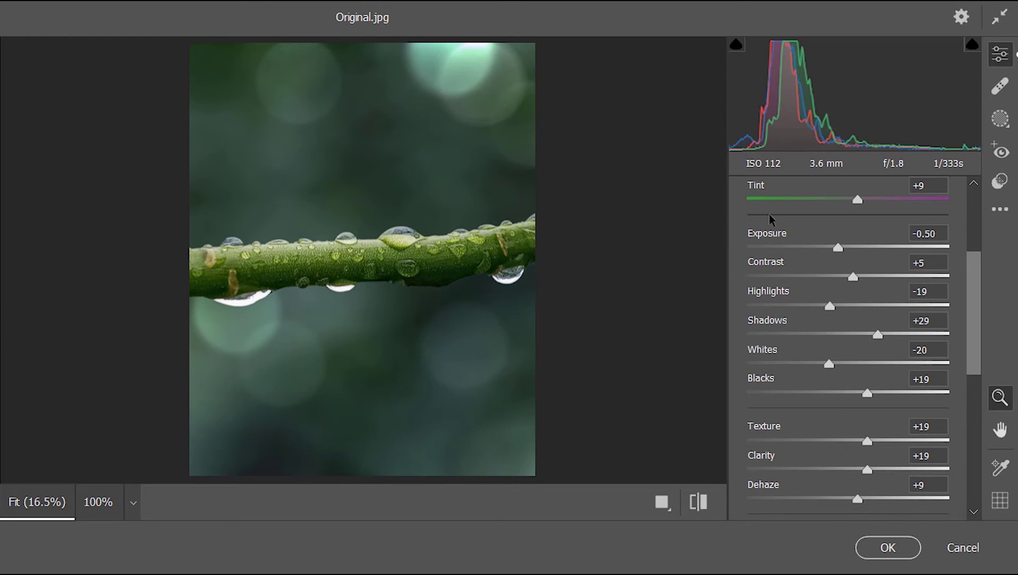
Darken the image edges with a Vignetting value of -15.
scroll(769, 214, up, 5)
click(754, 269)
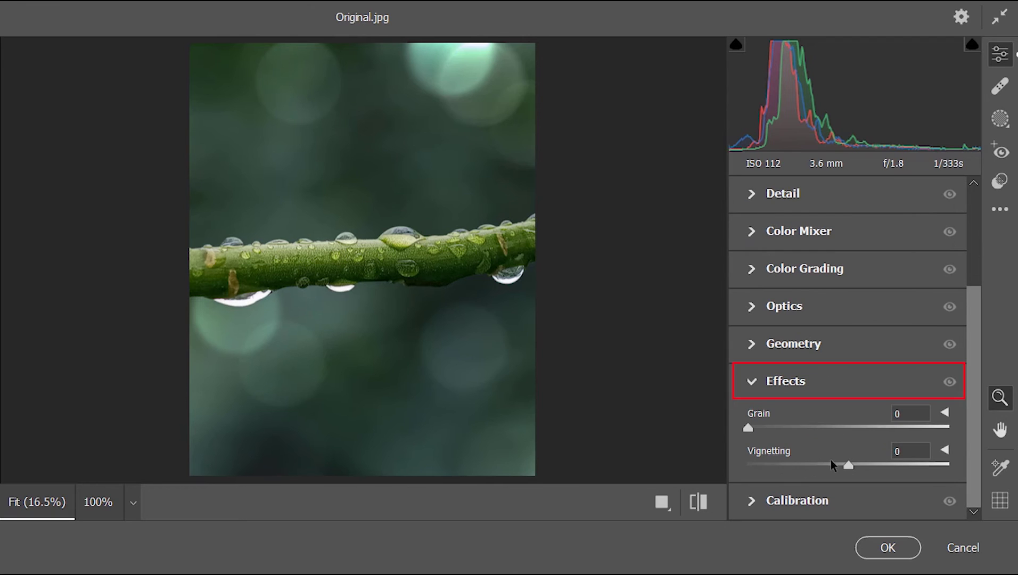
drag(846, 466, 833, 467)
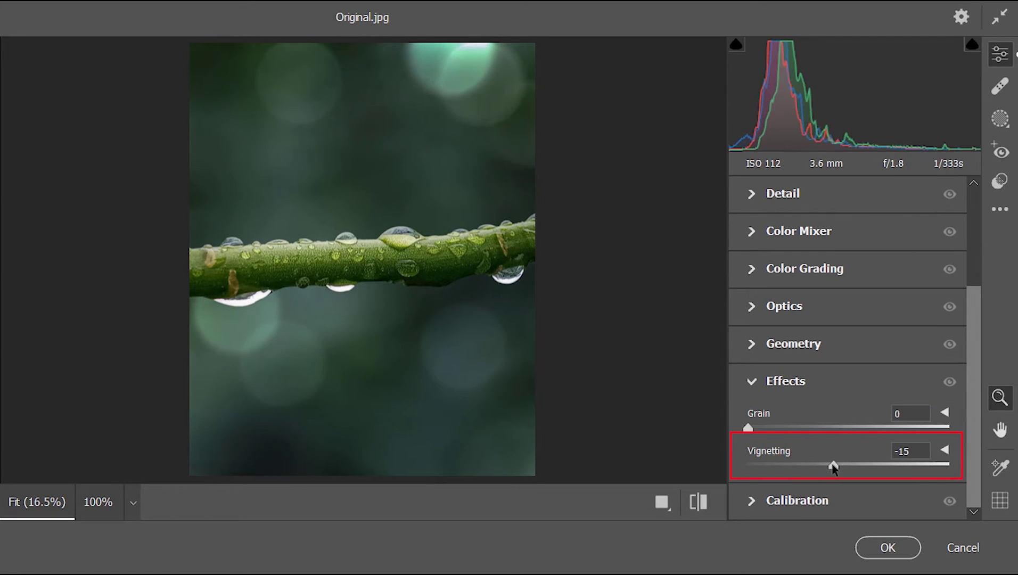
click(754, 386)
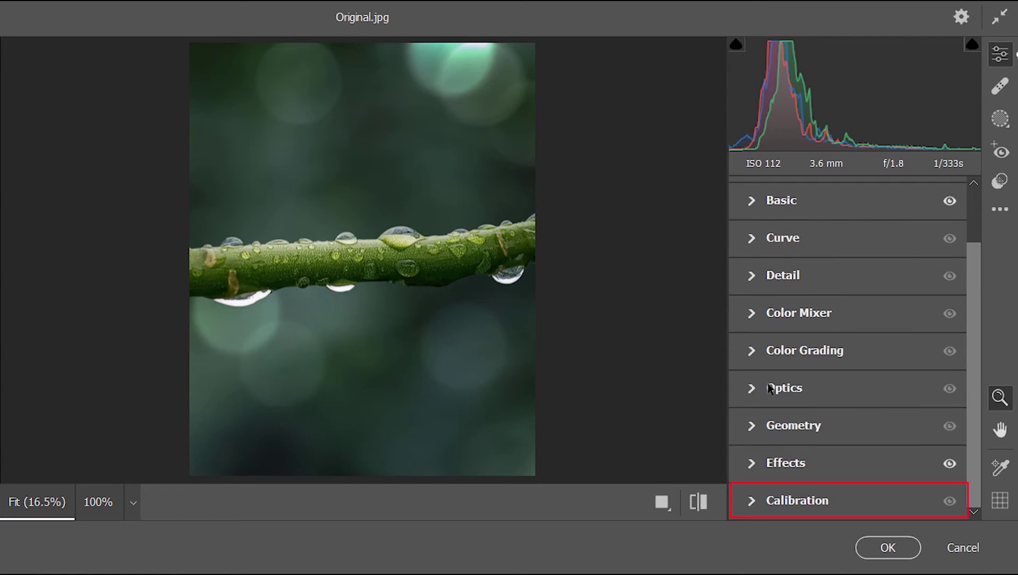
Calibrate Red Primary Hue to +10 and Blue Primary Hue to +20, slightly raise Blue Primary Saturation, and apply the filter.
click(787, 499)
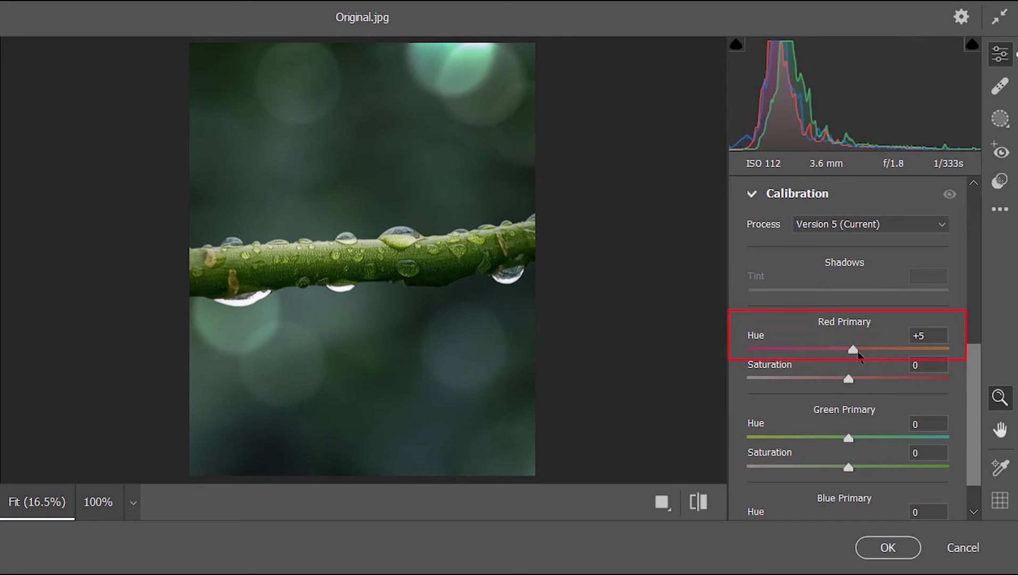
scroll(969, 405, down, 2)
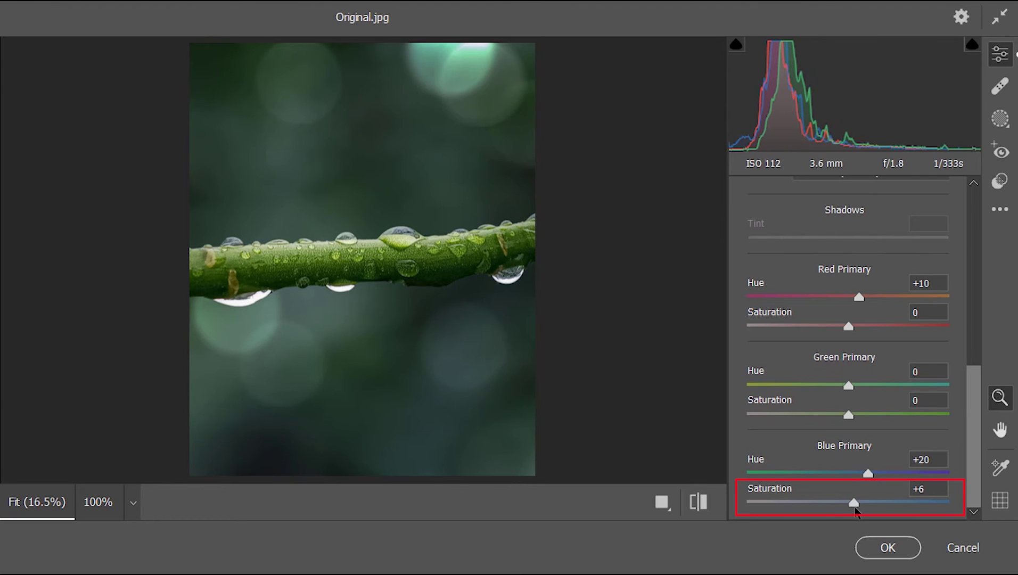
click(888, 547)
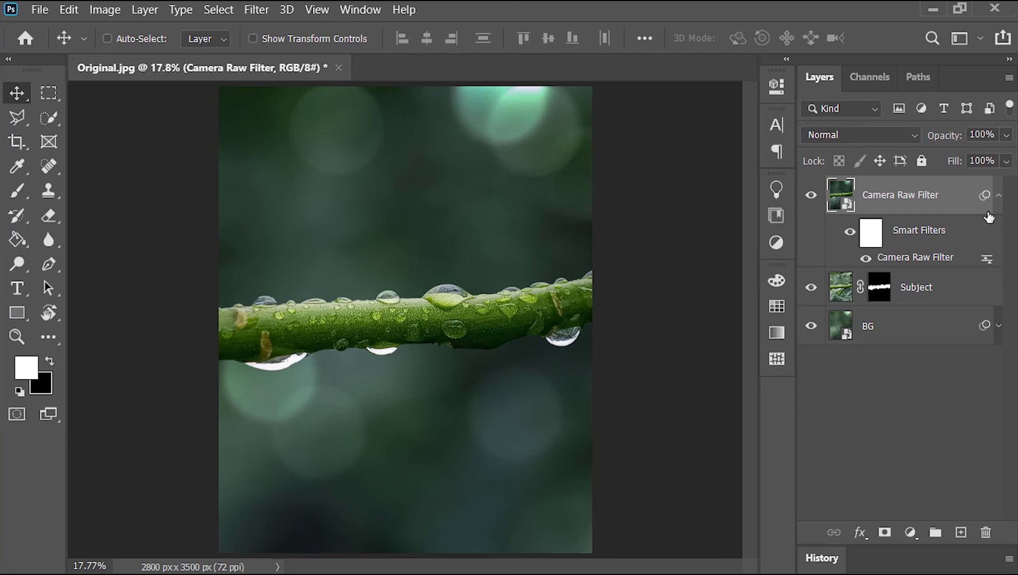
click(998, 195)
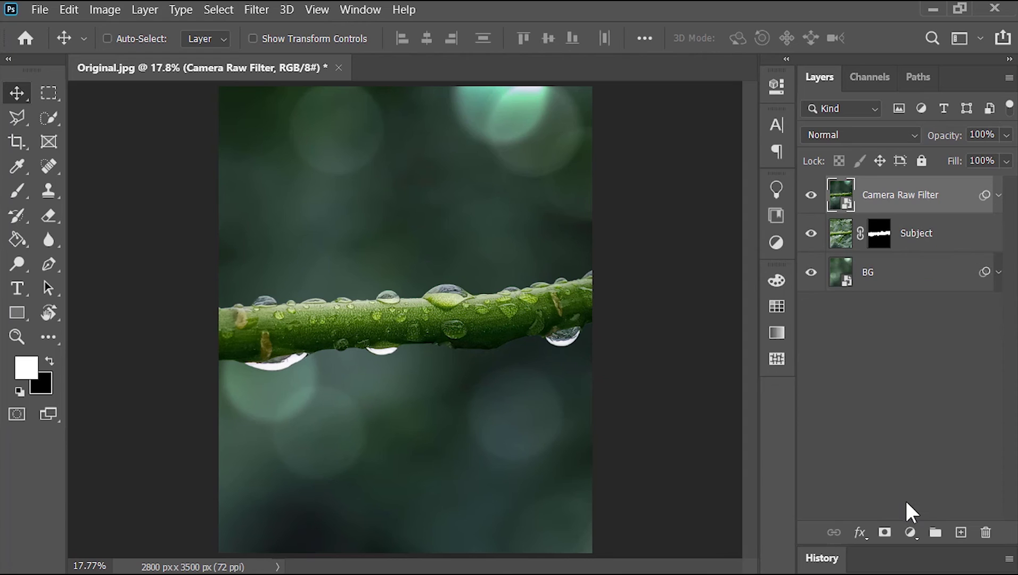
Add a Color Lookup adjustment layer using FoggyNight.3DL and lower its opacity to 25%.
click(911, 533)
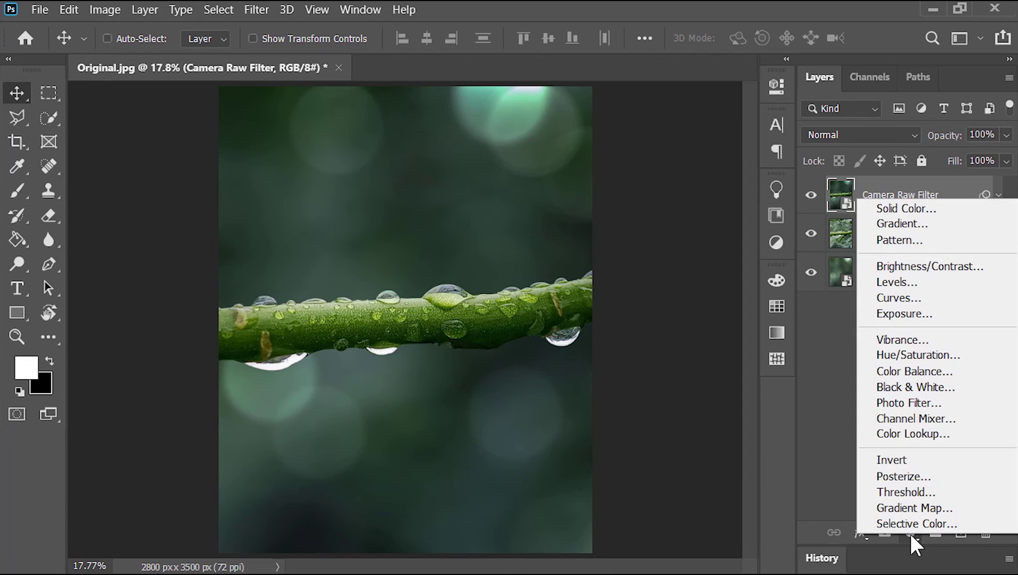
click(920, 434)
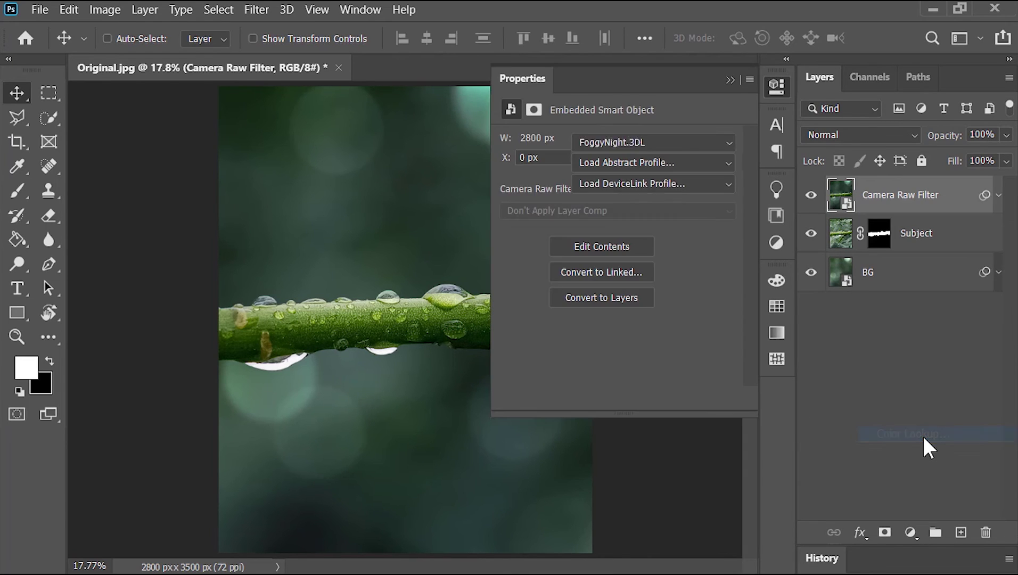
click(678, 142)
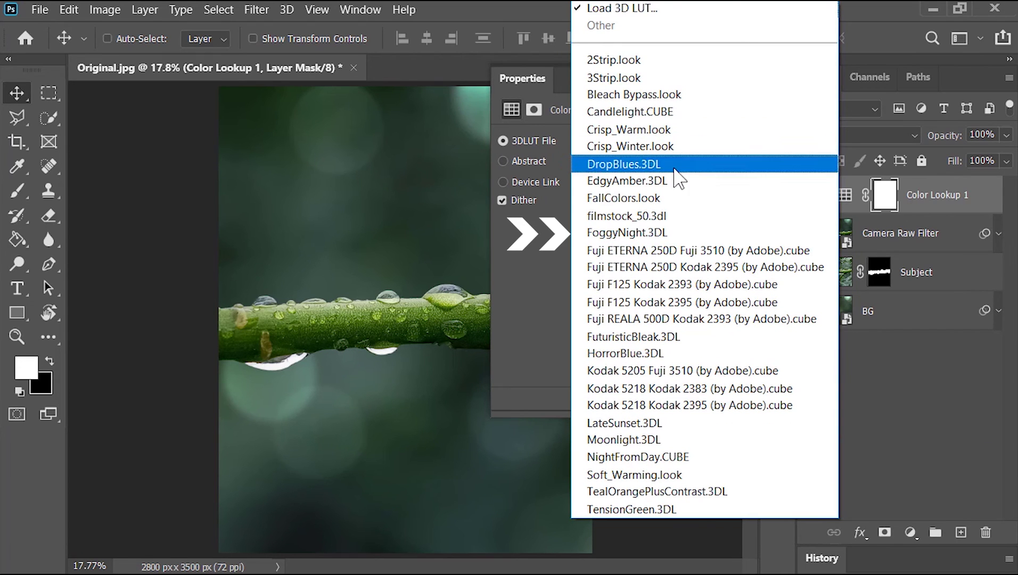
click(669, 233)
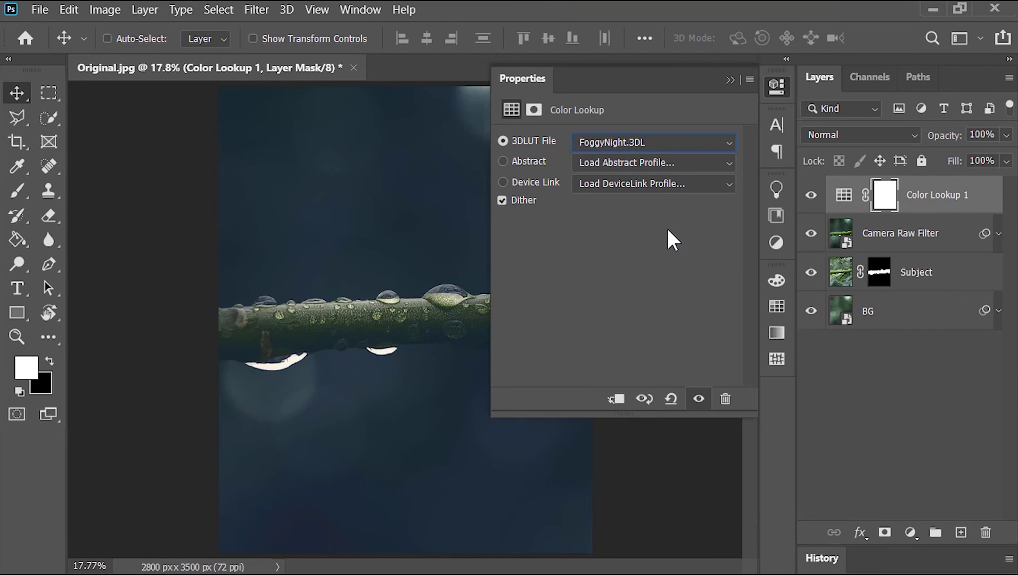
click(732, 79)
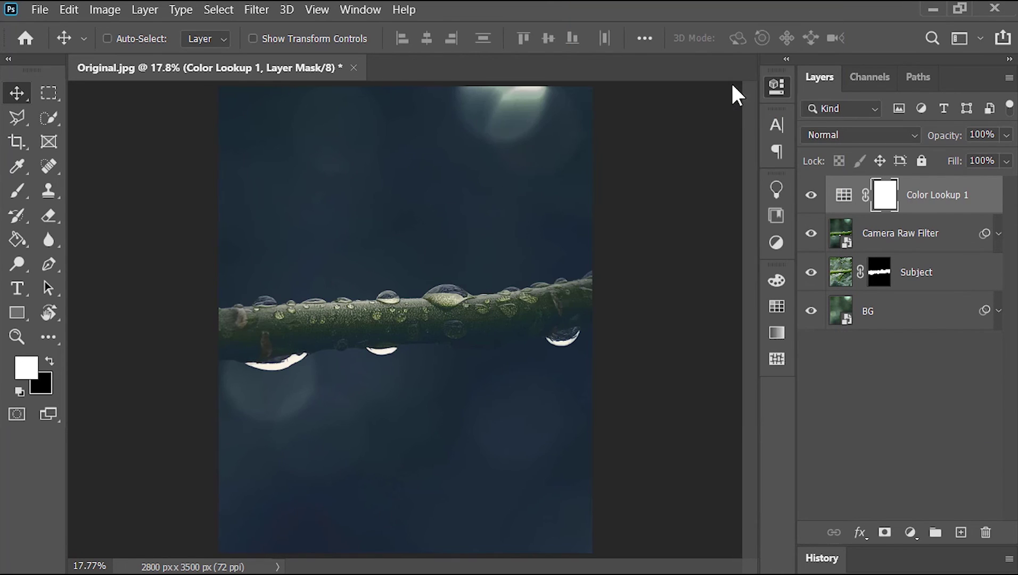
click(981, 136)
text(25)
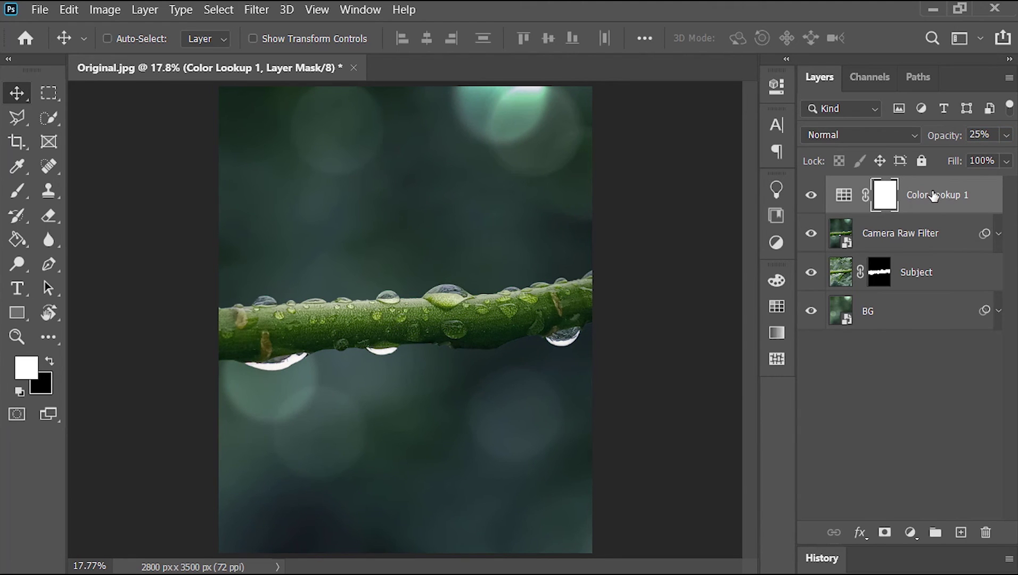
Place the Flare_01 image from the Asset folder into the Original.jpg document.
key(alt+Tab)
key(alt+Tab)
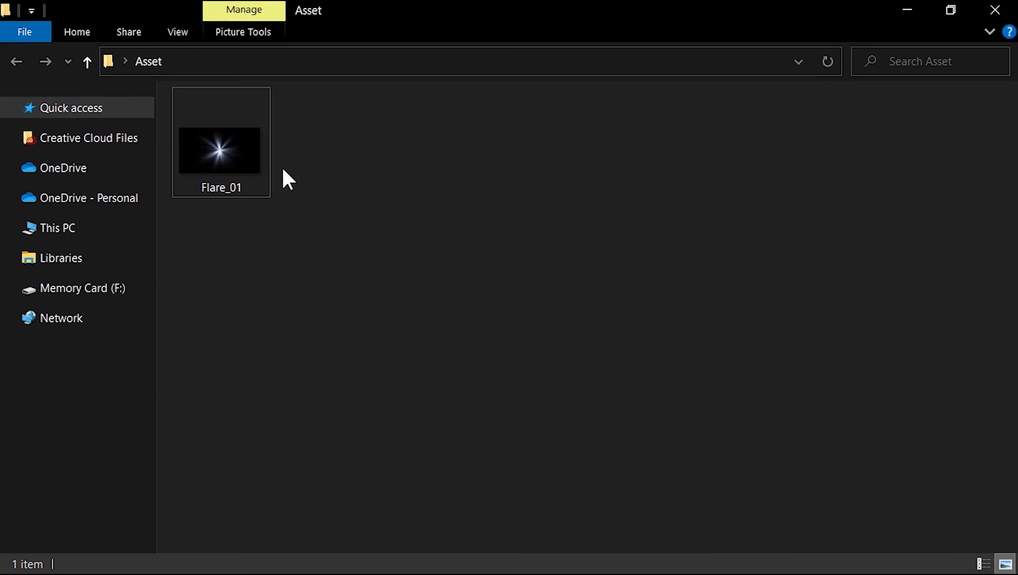
drag(231, 189, 435, 276)
key(alt+Tab)
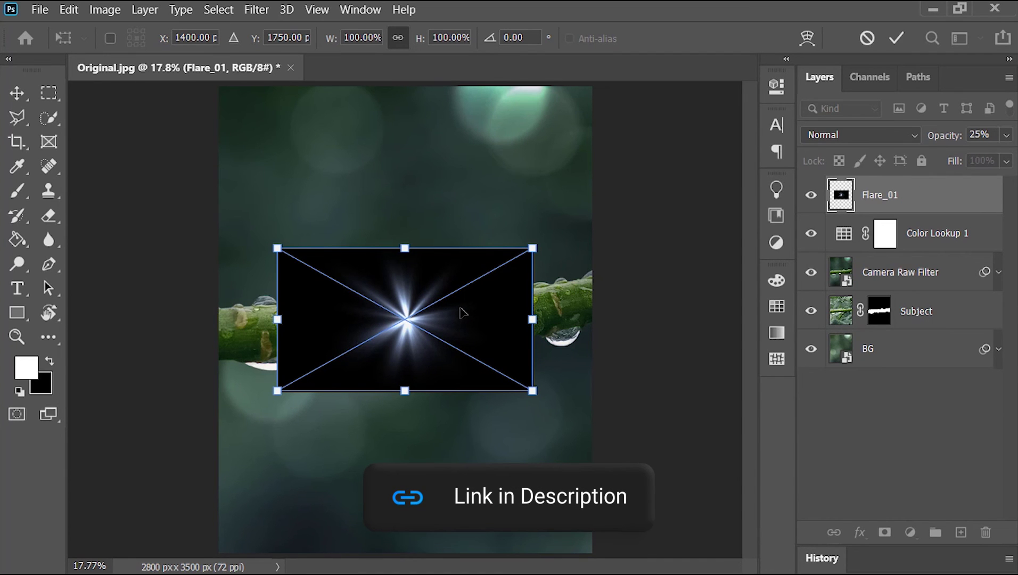
Enlarge the flare to about 263% and rotate it about -47° so it spans the image diagonally.
scroll(461, 313, down, 3)
drag(500, 296, 463, 202)
drag(391, 380, 366, 478)
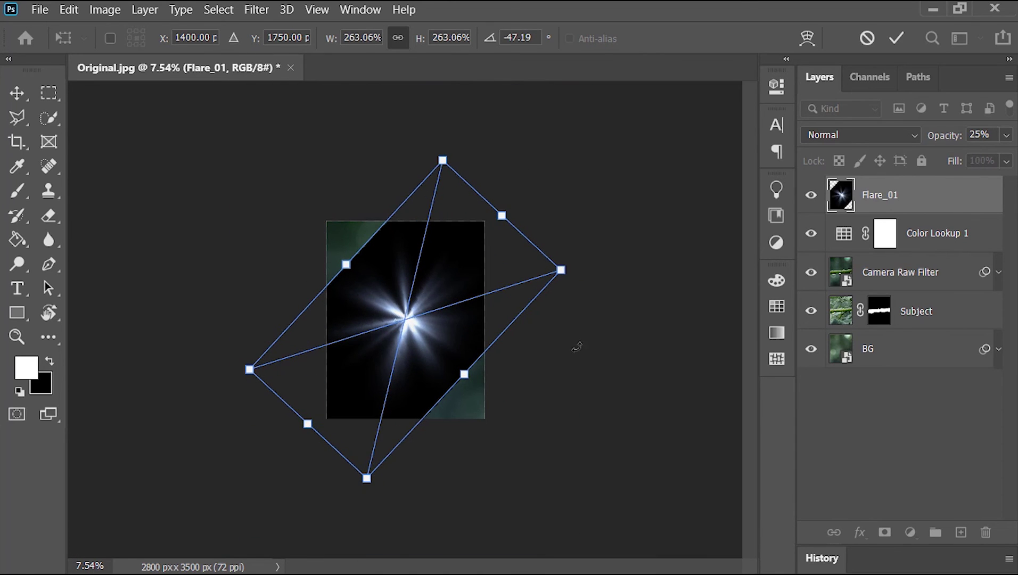
Blend the flare with Linear Dodge (Add), scaled to about 384% and positioned with its centre just above the image's upper edge.
click(851, 140)
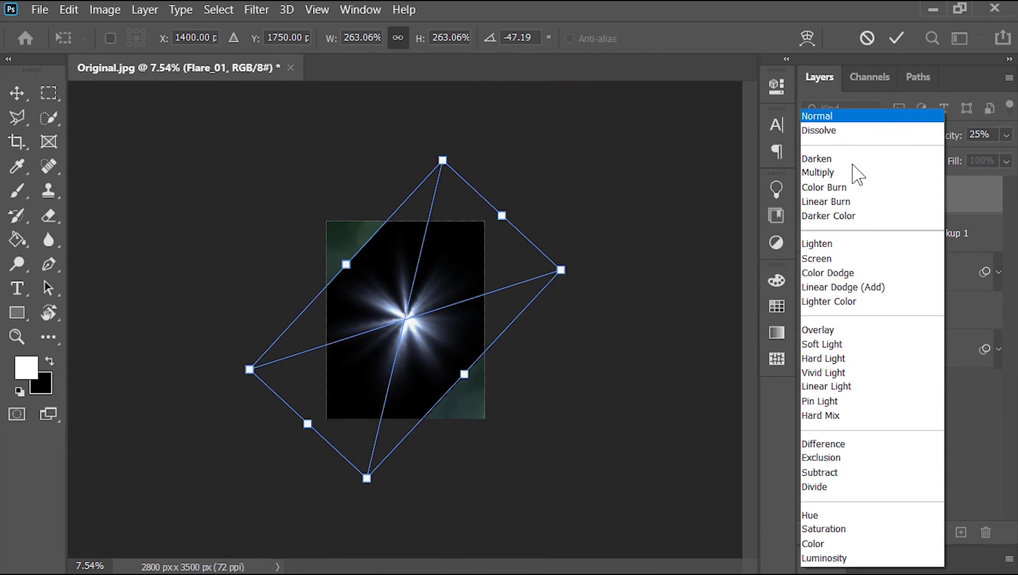
click(872, 287)
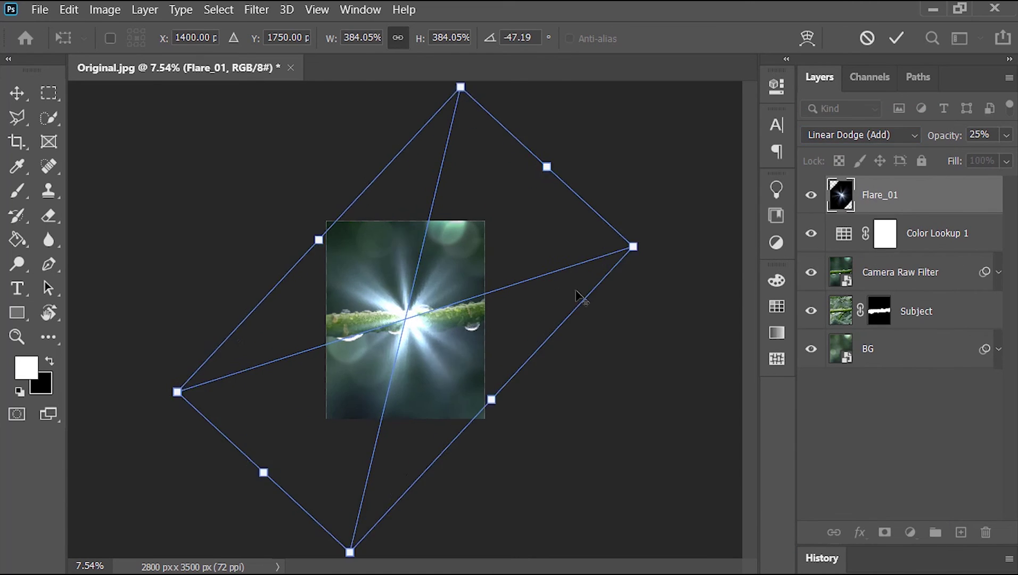
drag(513, 305, 497, 185)
key(Return)
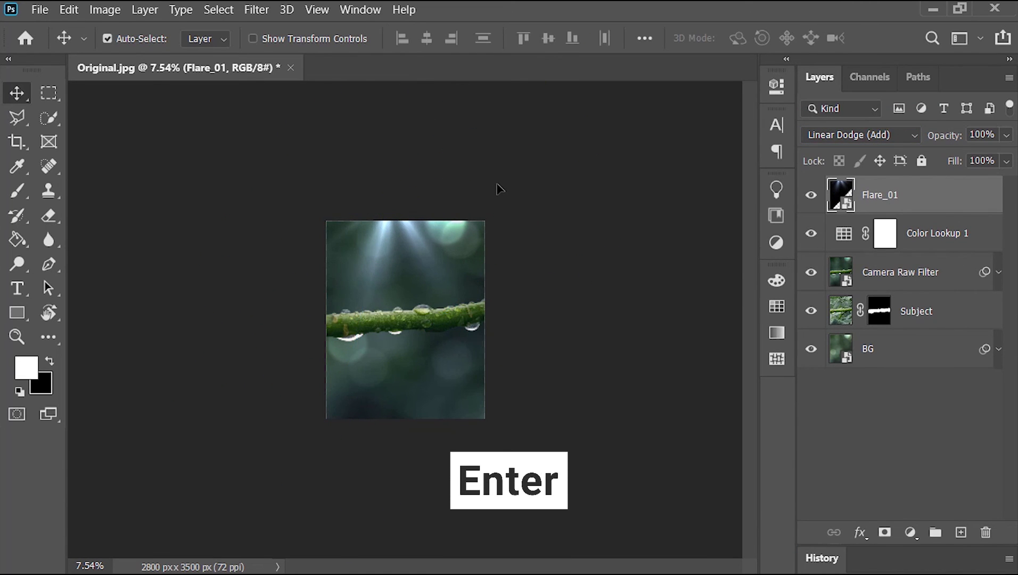
Lower the Flare_01 layer's Fill to 15% to soften the light rays.
key(ctrl+0)
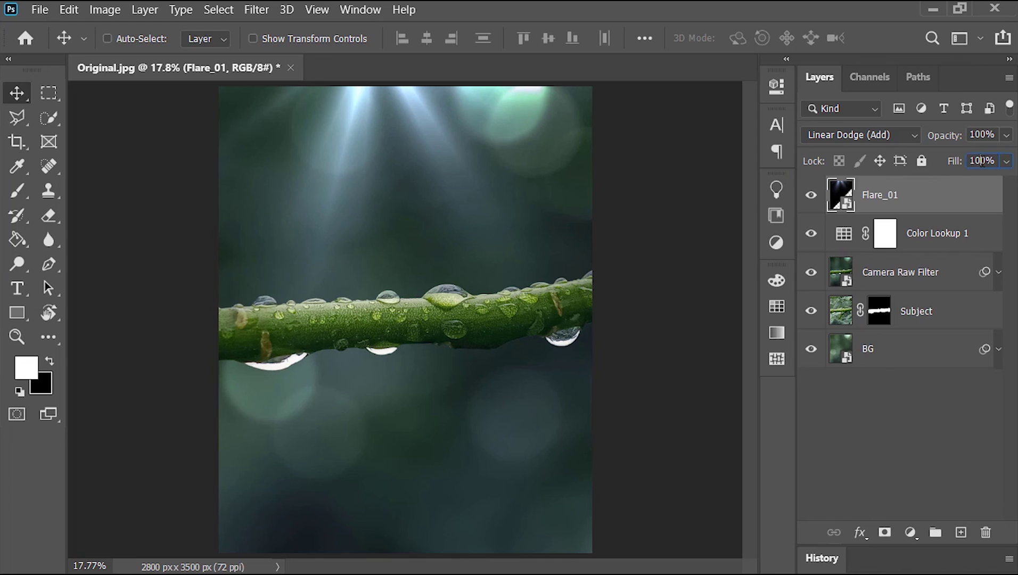
click(983, 160)
text(15)
key(Return)
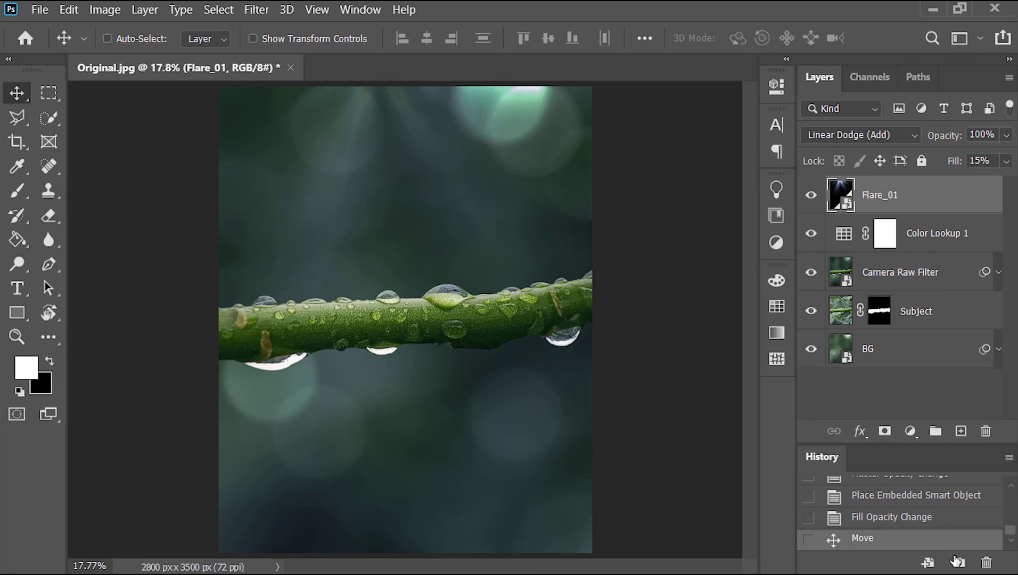
Save the finished edit as a history snapshot and compare it with the original image, ending on the edited version.
click(959, 563)
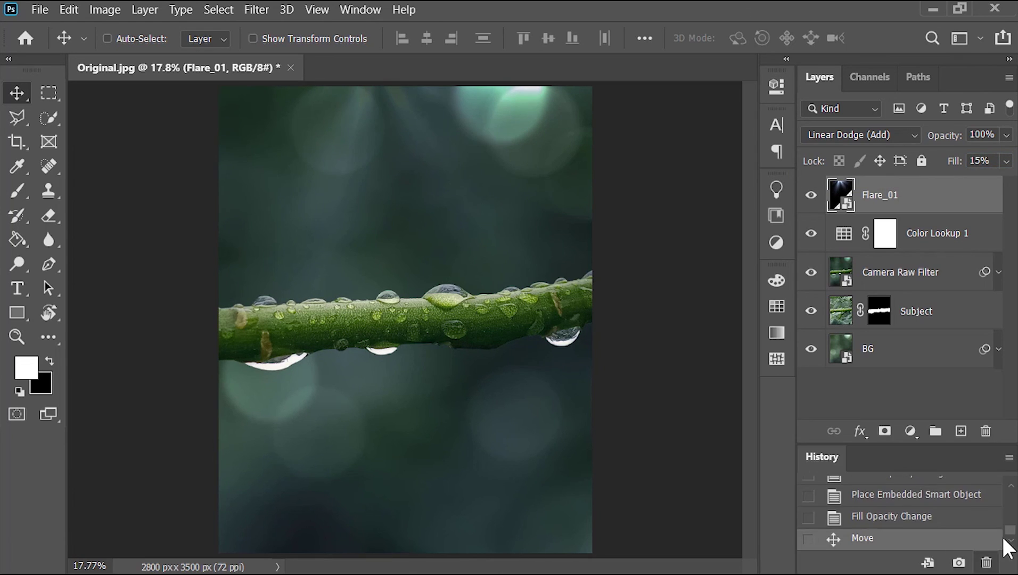
drag(1010, 532, 1010, 492)
click(924, 503)
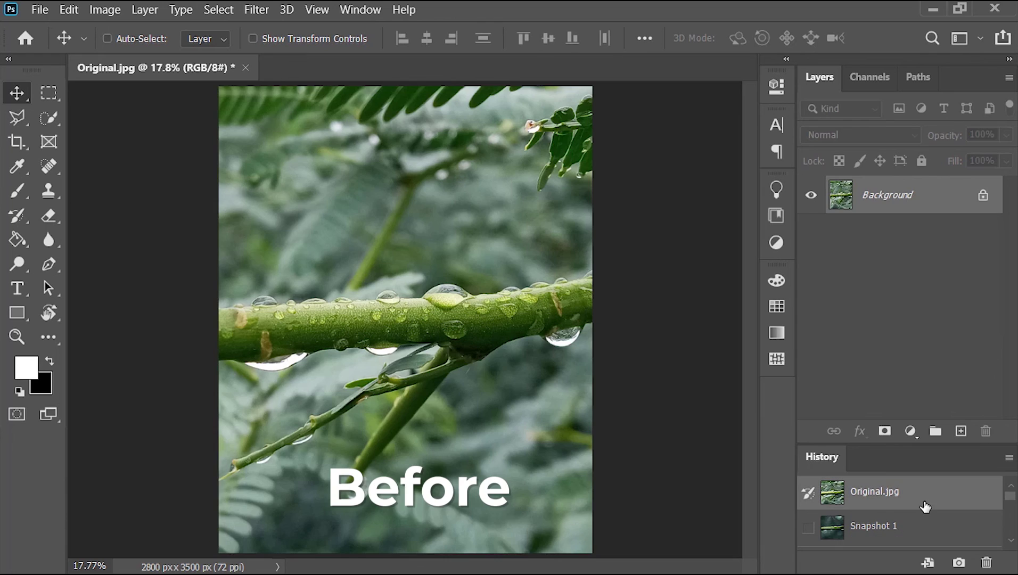
click(919, 538)
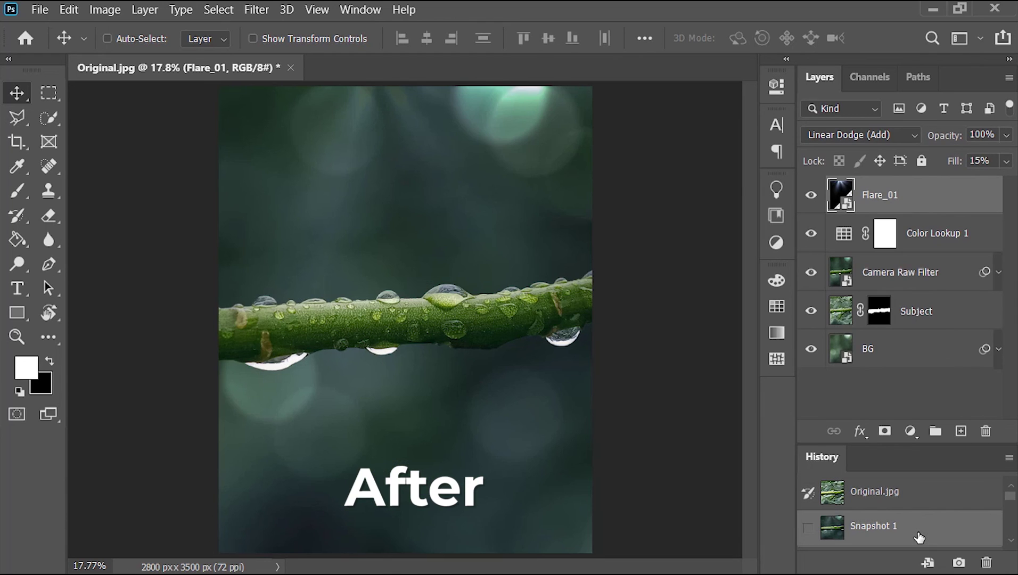